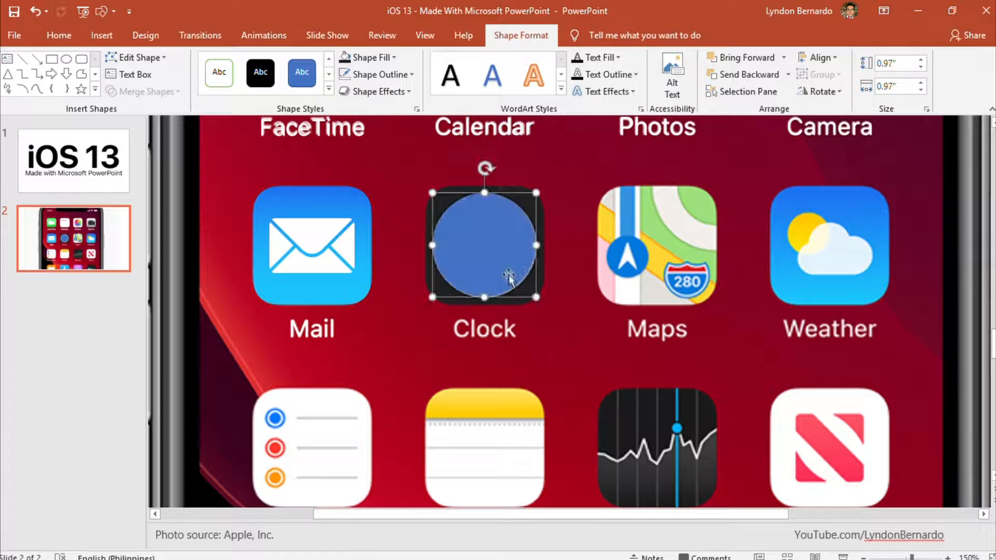
Fit the blue circle over the clock icon's face and recolour it near-white to match the face.
{"action": "left_click", "coordinate": [630, 311]}
{"action": "left_click", "coordinate": [497, 269]}
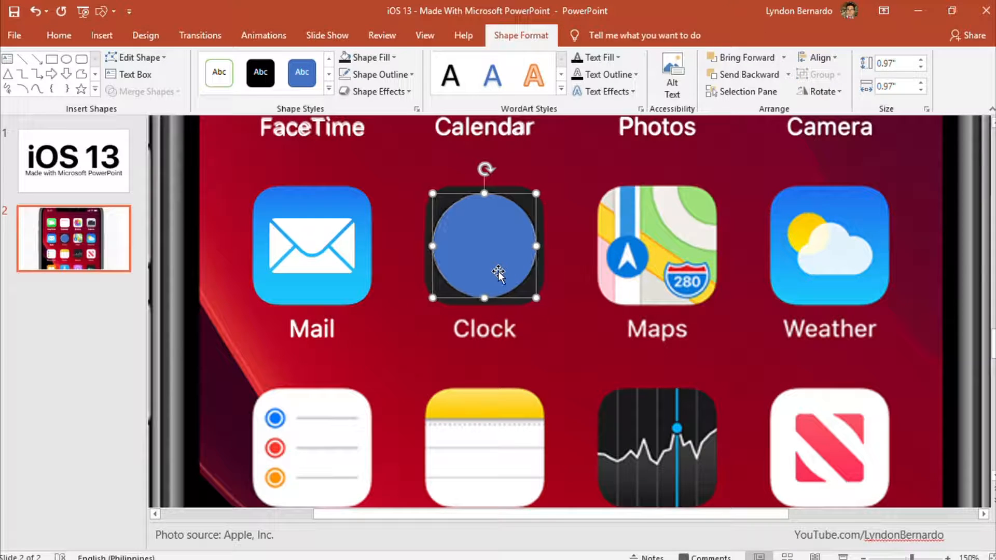
{"action": "mouse_move", "coordinate": [497, 268]}
{"action": "left_mouse_down"}
{"action": "mouse_move", "coordinate": [381, 273]}
{"action": "mouse_move", "coordinate": [506, 255]}
{"action": "mouse_move", "coordinate": [478, 267]}
{"action": "left_mouse_up"}
{"action": "left_click", "coordinate": [389, 255]}
{"action": "left_click", "coordinate": [521, 265]}
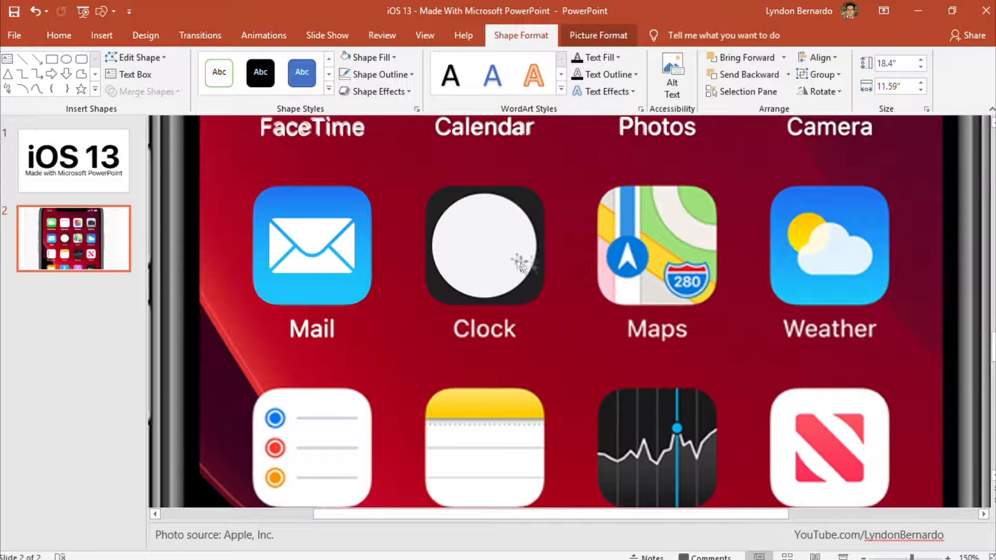
Rename the near-white circle as Body and hide it to reveal the reference clock face.
{"action": "left_click", "coordinate": [521, 263]}
{"action": "left_click", "coordinate": [59, 35]}
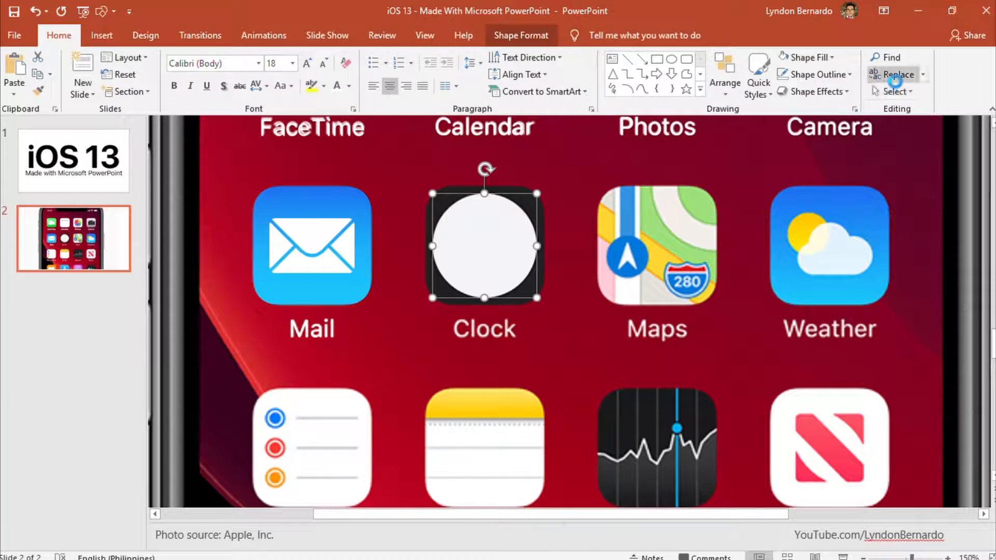
{"action": "left_click", "coordinate": [891, 92]}
{"action": "left_click", "coordinate": [905, 127]}
{"action": "left_click", "coordinate": [872, 186]}
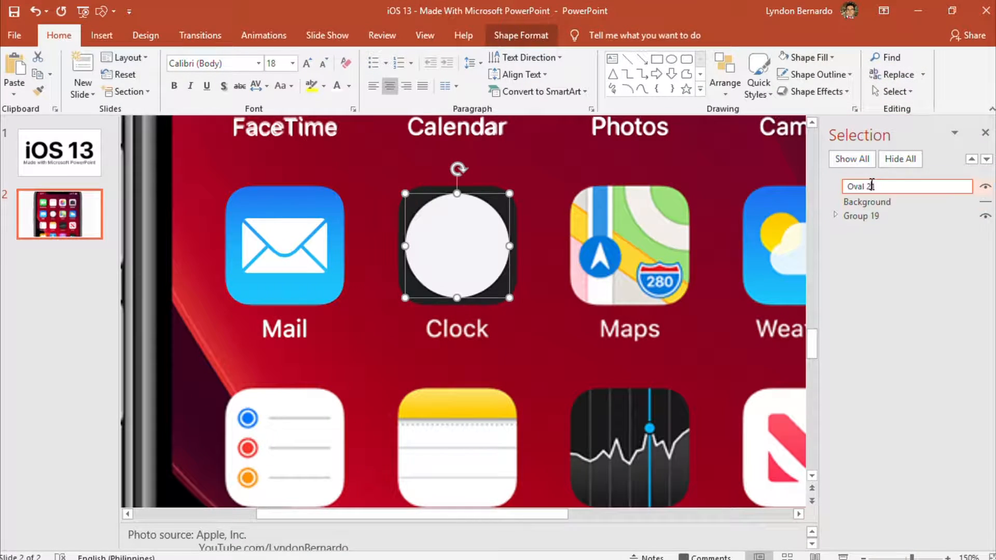
{"action": "left_click", "coordinate": [985, 187]}
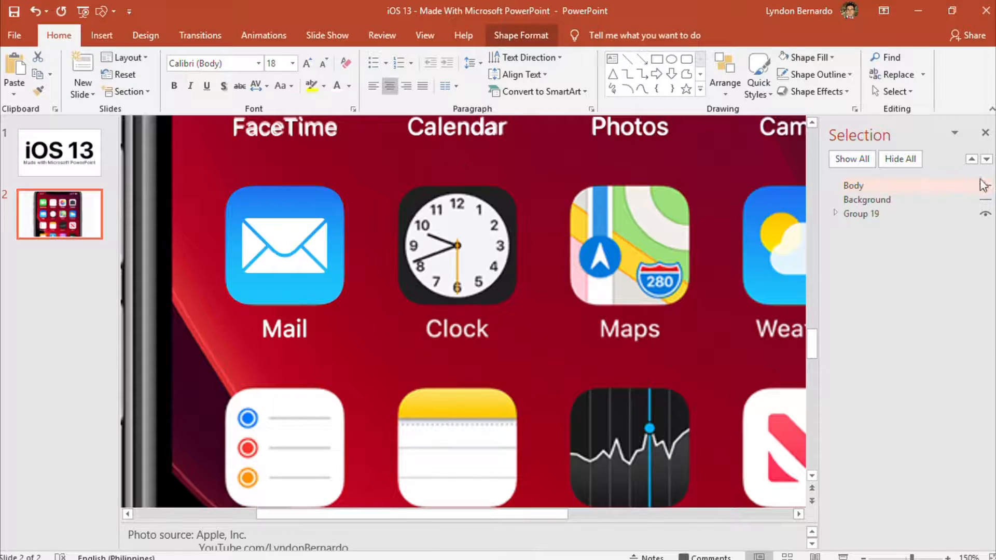
{"action": "left_click", "coordinate": [387, 183]}
{"action": "left_click", "coordinate": [985, 133]}
Insert a text box over the clock's 1 and enter 1 in it.
{"action": "left_click", "coordinate": [947, 558]}
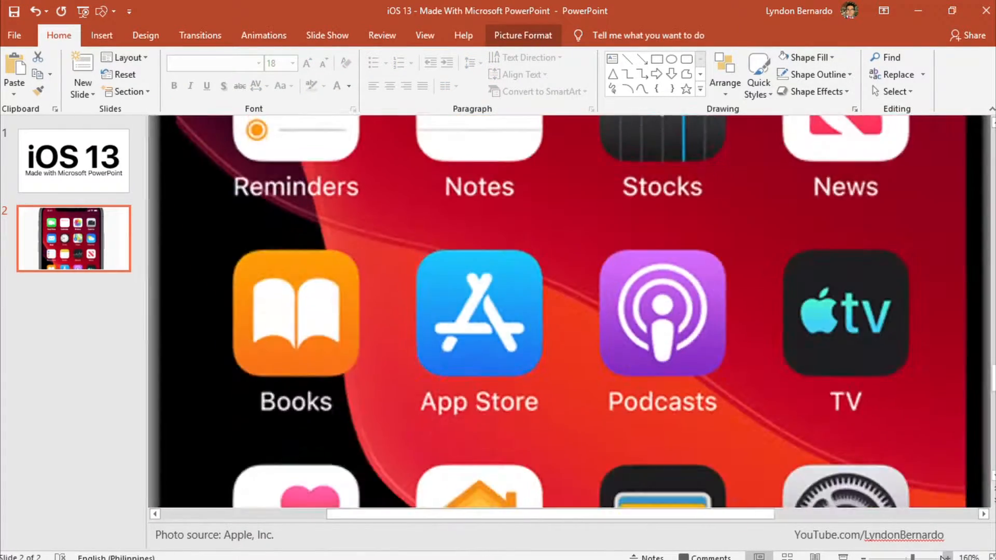
{"action": "left_click", "coordinate": [947, 559]}
{"action": "left_click", "coordinate": [948, 558]}
{"action": "scroll", "coordinate": [514, 306], "scroll_direction": "up", "scroll_amount": 8}
{"action": "left_click", "coordinate": [947, 558]}
{"action": "left_click", "coordinate": [947, 559]}
{"action": "left_click", "coordinate": [947, 559]}
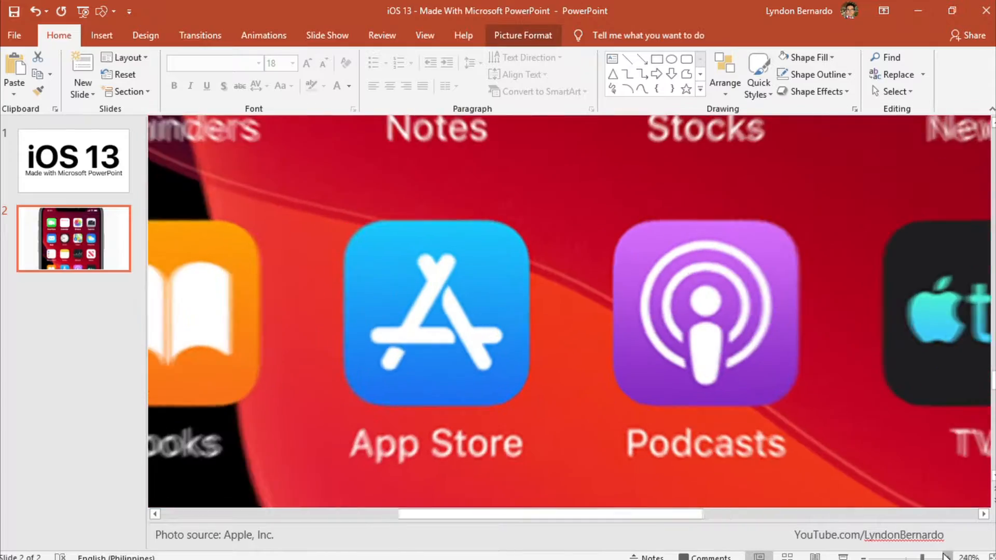
{"action": "scroll", "coordinate": [331, 287], "scroll_direction": "up", "scroll_amount": 8}
{"action": "left_click", "coordinate": [101, 35]}
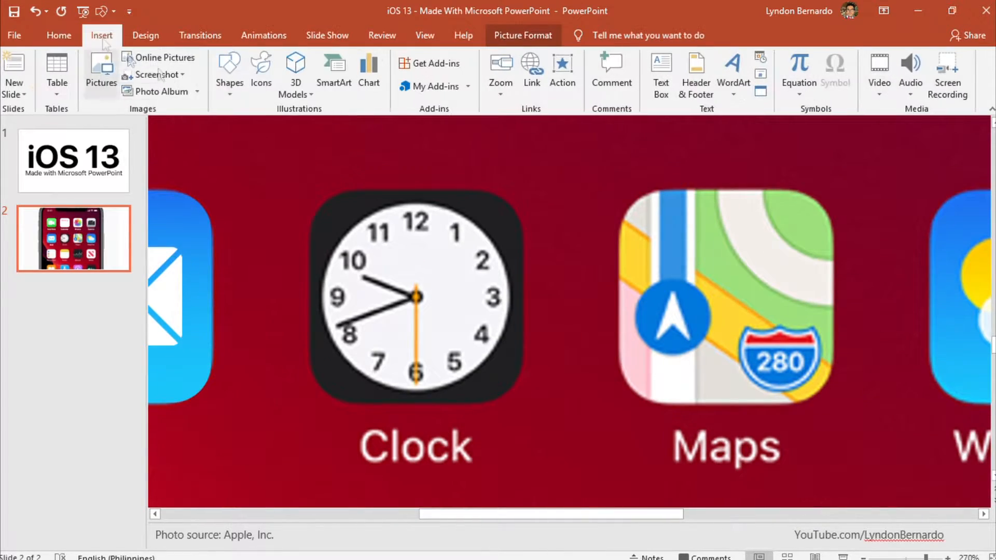
{"action": "left_click", "coordinate": [661, 78]}
{"action": "left_click_drag", "start_coordinate": [440, 214], "coordinate": [475, 292]}
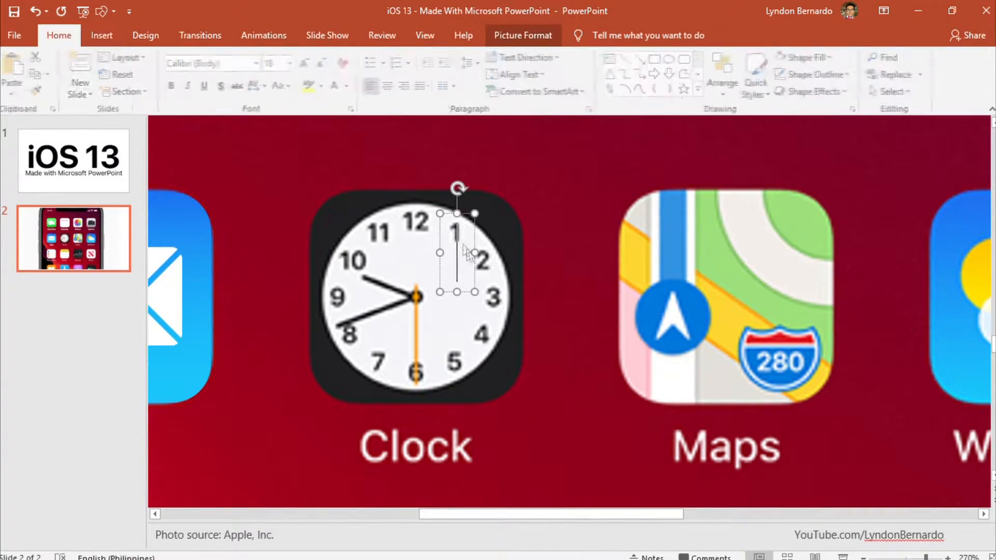
{"action": "type", "text": "2"}
{"action": "key", "text": "BackSpace"}
{"action": "type", "text": "1"}
Set the numeral's font to SF Pro Text and its size to 10.
{"action": "key", "text": "ctrl+a"}
{"action": "left_click", "coordinate": [223, 63]}
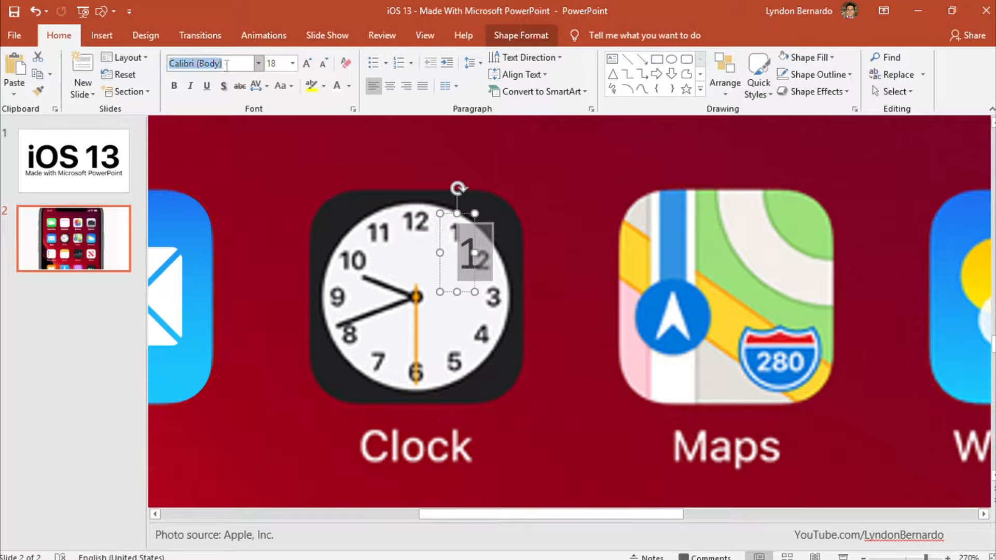
{"action": "type", "text": "SF Pro Text"}
{"action": "key", "text": "Return"}
{"action": "left_click", "coordinate": [324, 63]}
{"action": "left_click", "coordinate": [323, 63]}
{"action": "left_click", "coordinate": [323, 63]}
{"action": "left_click", "coordinate": [323, 63]}
{"action": "left_click", "coordinate": [323, 62]}
Move the text box so its numeral covers the clock's 1 and set its font size to 9.
{"action": "left_click_drag", "start_coordinate": [456, 207], "coordinate": [462, 207]}
{"action": "left_click", "coordinate": [220, 63]}
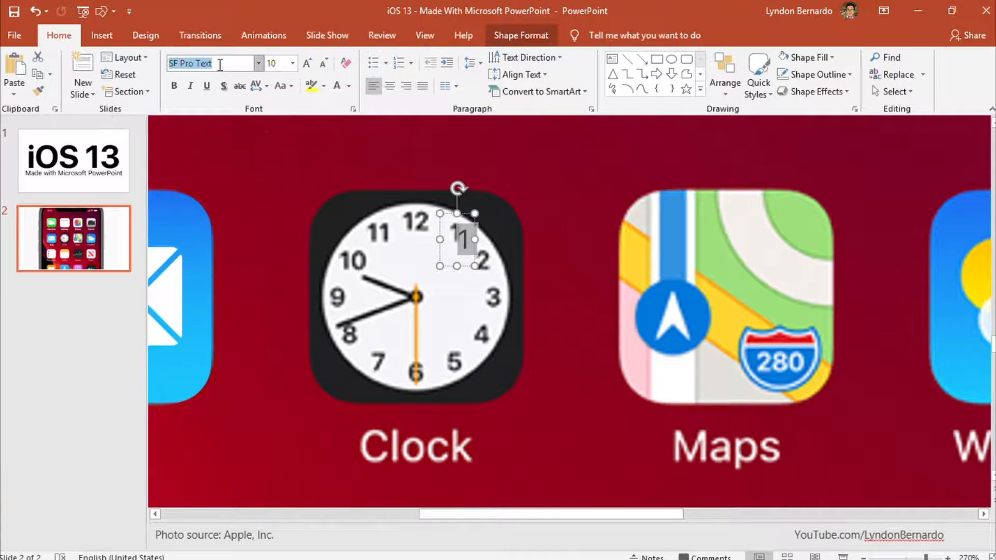
{"action": "key", "text": "ctrl+z"}
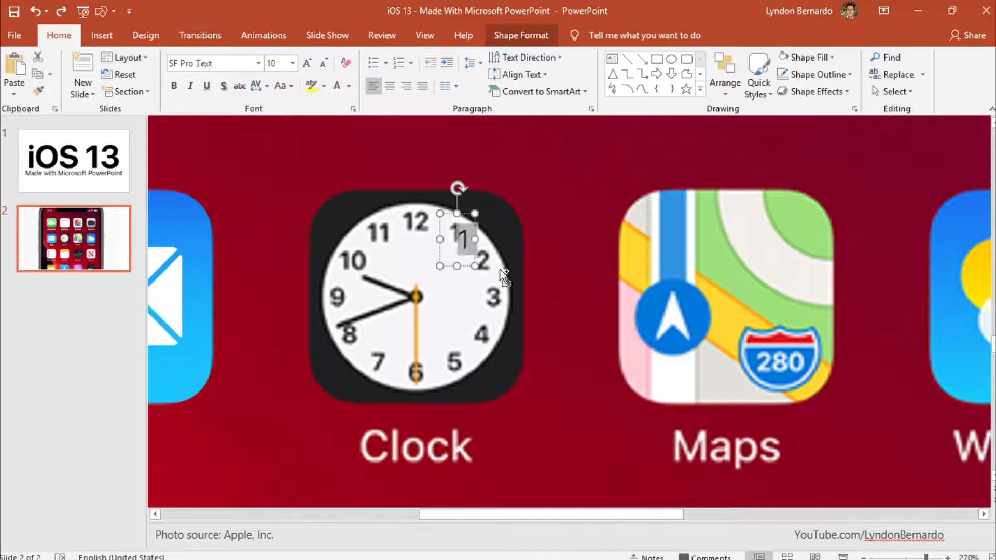
{"action": "left_click", "coordinate": [459, 202]}
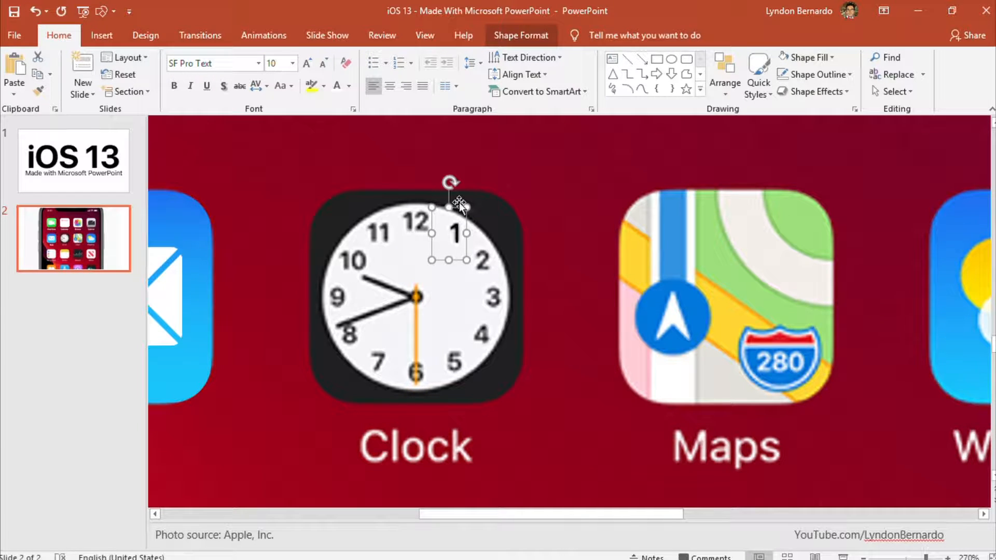
{"action": "left_click_drag", "start_coordinate": [467, 256], "coordinate": [470, 264]}
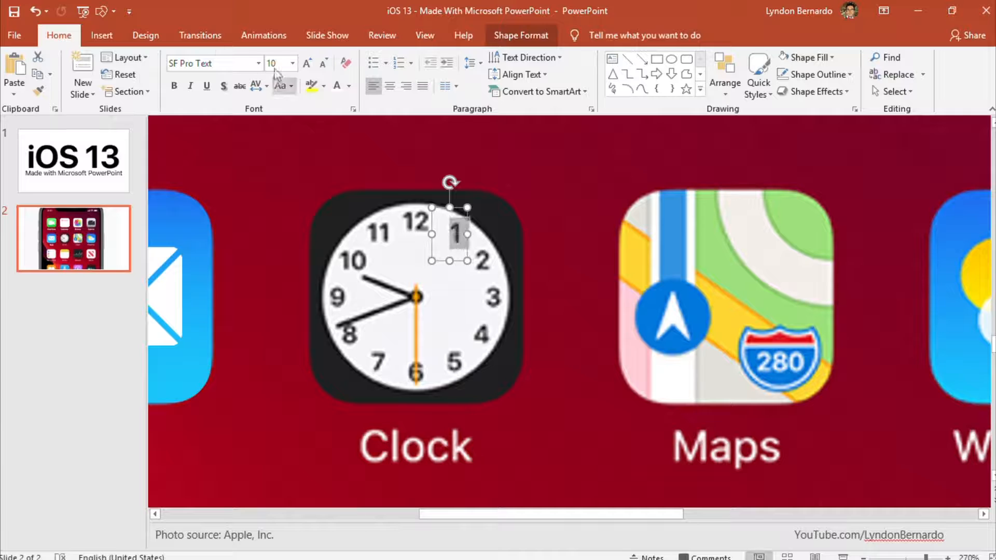
{"action": "left_click", "coordinate": [513, 236]}
{"action": "left_click", "coordinate": [458, 212]}
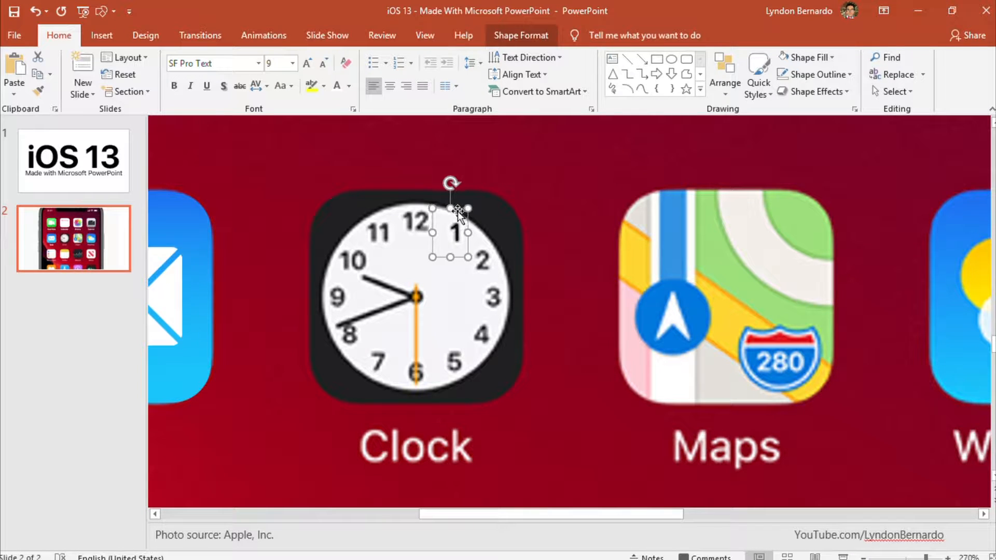
Duplicate the numeral to make 2, 3 and 4, aligning each with the matching numeral on the clock face.
{"action": "left_click_drag", "start_coordinate": [459, 210], "coordinate": [489, 242], "text": "ctrl"}
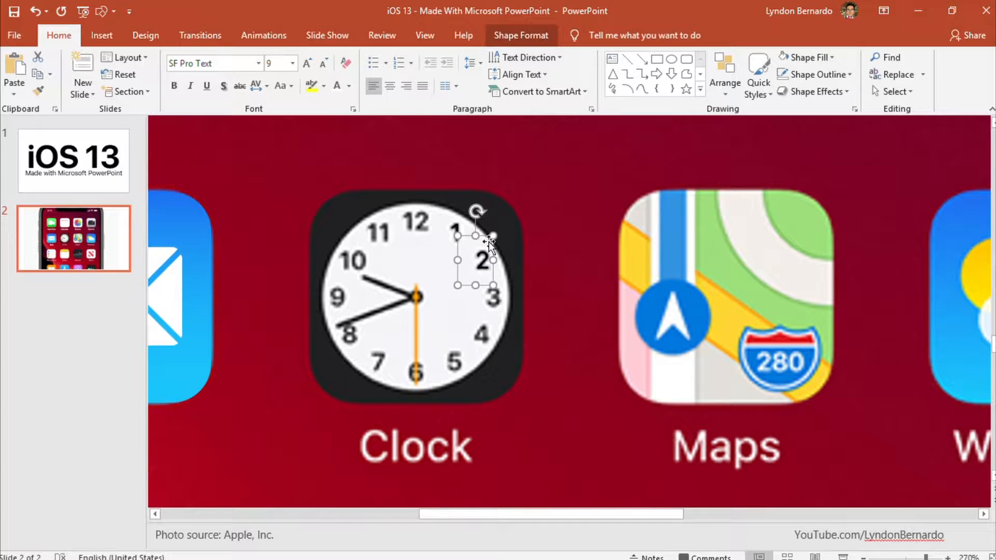
{"action": "left_click_drag", "start_coordinate": [494, 275], "coordinate": [526, 307], "text": "ctrl"}
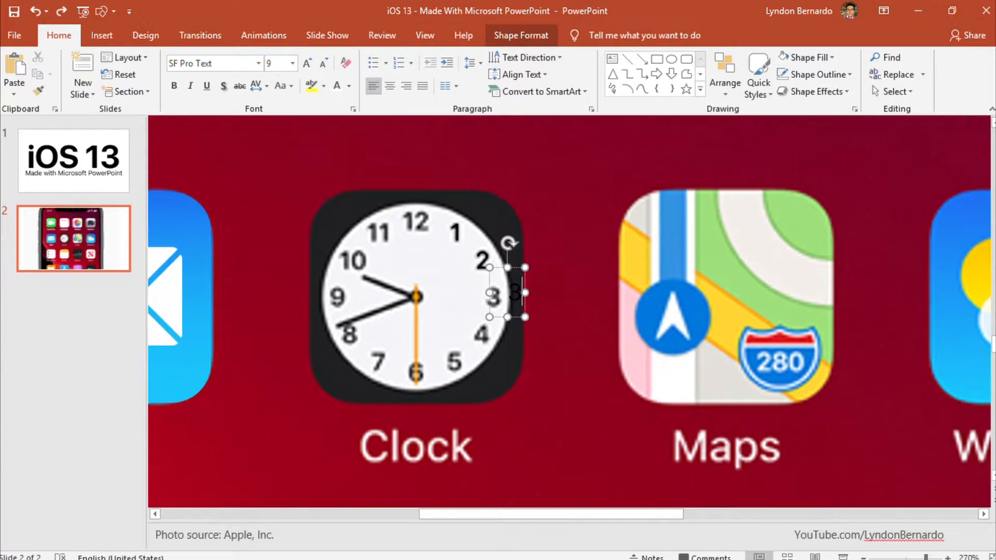
{"action": "left_click_drag", "start_coordinate": [519, 275], "coordinate": [491, 316]}
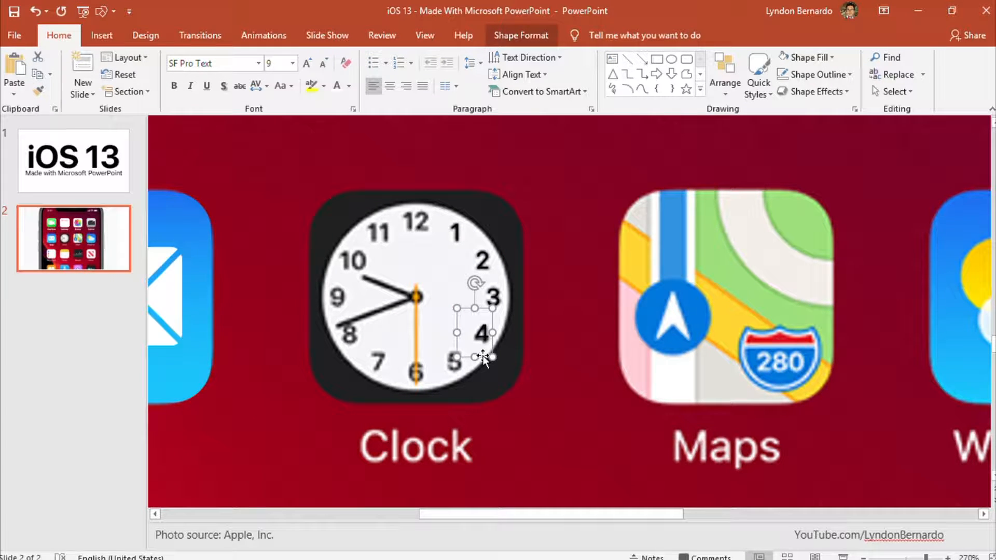
{"action": "key", "text": "ctrl+Down"}
{"action": "key", "text": "ctrl+Left"}
{"action": "key", "text": "ctrl+Left"}
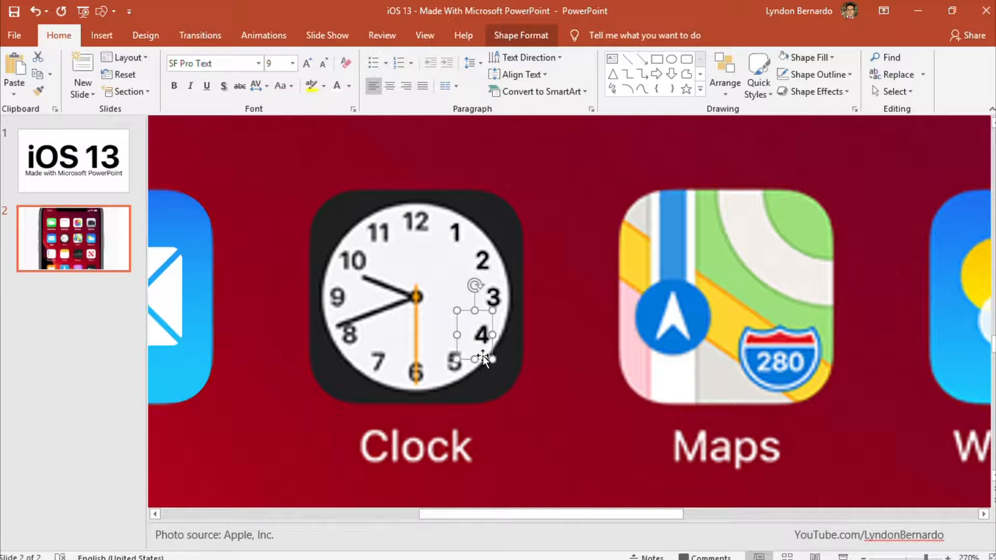
{"action": "key", "text": "ctrl+Down"}
{"action": "key", "text": "ctrl+Right"}
Create the numeral 5 from another copy and nudge it onto the clock's 5.
{"action": "left_click_drag", "start_coordinate": [484, 356], "coordinate": [455, 369]}
{"action": "key", "text": "ctrl+Right"}
{"action": "key", "text": "ctrl+Right"}
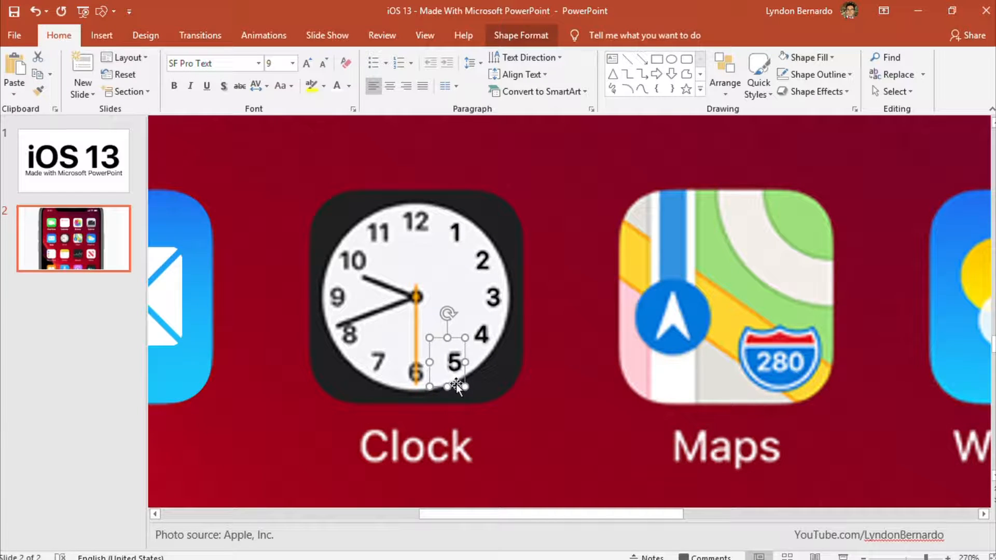
{"action": "key", "text": "ctrl+Up"}
Make copies of the numeral for 6 and 7 and place them over the clock's 6 and 7.
{"action": "left_click", "coordinate": [491, 383]}
{"action": "left_click", "coordinate": [460, 362]}
{"action": "left_click_drag", "start_coordinate": [470, 374], "coordinate": [362, 338]}
{"action": "type", "text": "6"}
{"action": "double_click", "coordinate": [370, 357]}
{"action": "type", "text": "7"}
{"action": "key", "text": "Left"}
Duplicate the 7, place the copy over the clock's 8 and change its text to 8.
{"action": "key", "text": "ctrl+c"}
{"action": "key", "text": "ctrl+v"}
{"action": "left_click", "coordinate": [355, 338]}
{"action": "double_click", "coordinate": [355, 337]}
{"action": "type", "text": "8"}
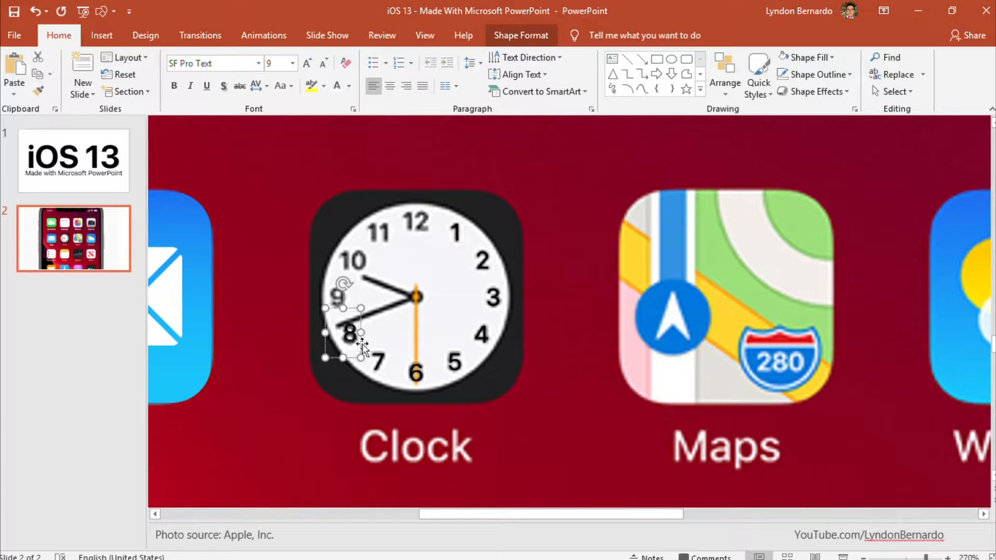
Duplicate the 8, change the copy's text to 9 and move it onto the clock's 9.
{"action": "left_click", "coordinate": [375, 339]}
{"action": "left_click", "coordinate": [359, 349]}
{"action": "key", "text": "ctrl+c"}
{"action": "key", "text": "ctrl+v"}
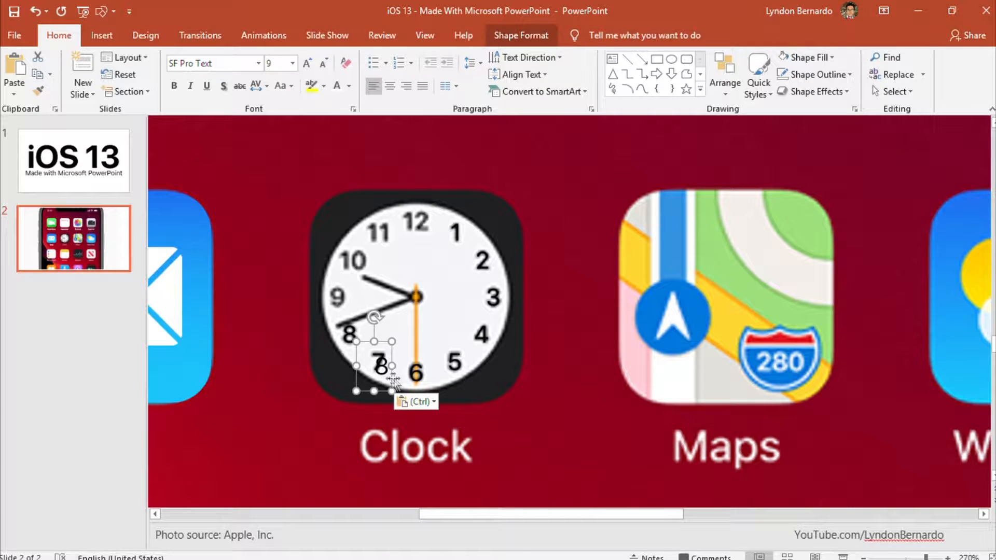
{"action": "left_click_drag", "start_coordinate": [392, 380], "coordinate": [347, 315]}
{"action": "double_click", "coordinate": [338, 303]}
{"action": "type", "text": "9"}
{"action": "left_click", "coordinate": [347, 310]}
{"action": "key", "text": "Up"}
{"action": "key", "text": "Up"}
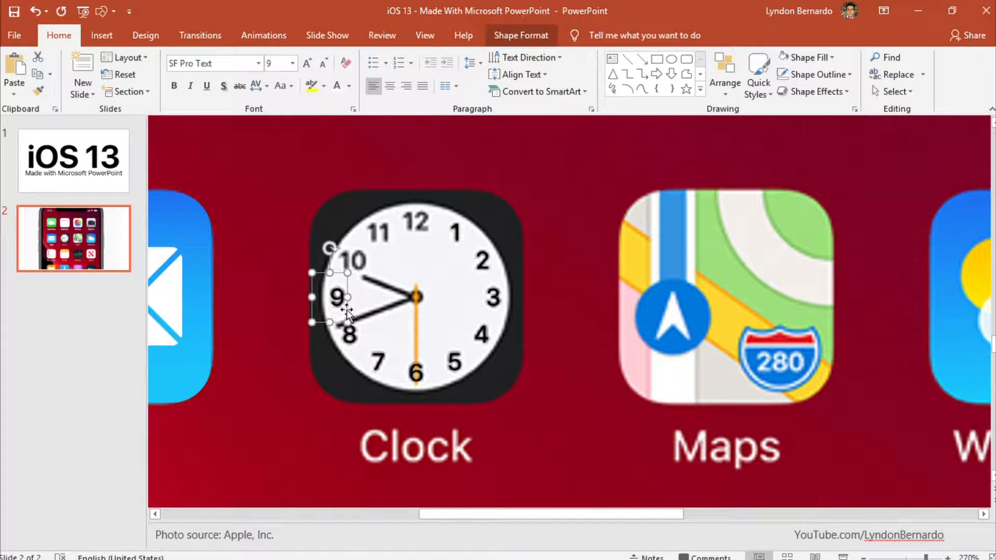
Nudge the 9 slightly to the right to line it up with the clock's 9.
{"action": "left_click", "coordinate": [362, 307]}
{"action": "left_click", "coordinate": [347, 287]}
{"action": "left_click", "coordinate": [367, 296]}
{"action": "left_click", "coordinate": [347, 315]}
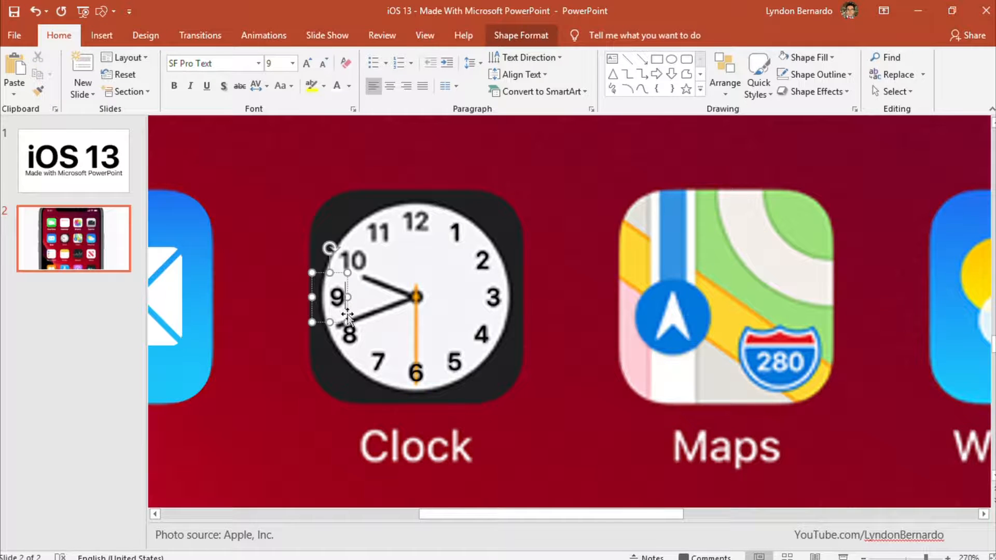
{"action": "key", "text": "Right"}
{"action": "key", "text": "Right"}
Duplicate the 9, place the copy over the clock's 10 and change its text to 10.
{"action": "key", "text": "ctrl+c"}
{"action": "key", "text": "ctrl+v"}
{"action": "left_click_drag", "start_coordinate": [373, 324], "coordinate": [393, 272]}
{"action": "double_click", "coordinate": [358, 260]}
{"action": "type", "text": "10"}
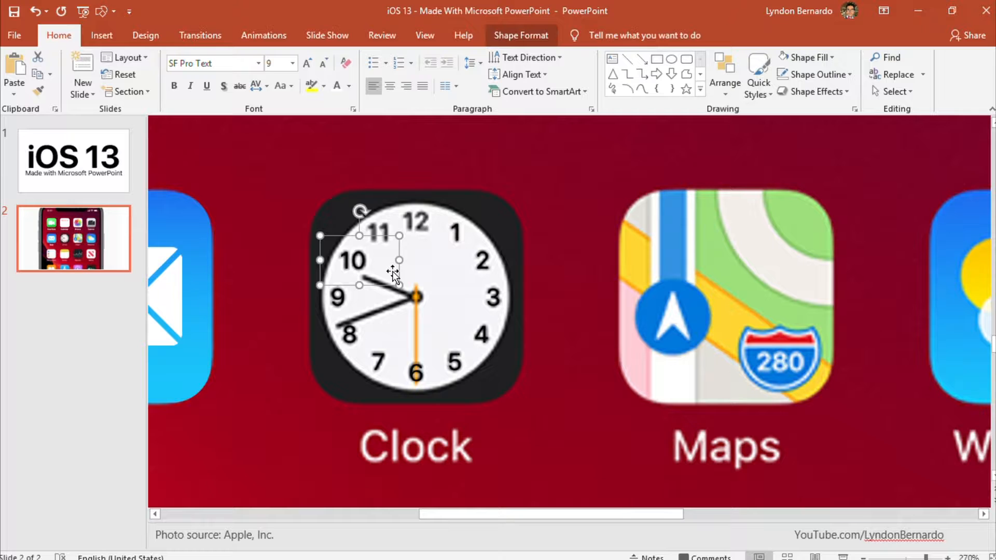
Paste another numeral, change its text to 11 and nudge it onto the clock's 11.
{"action": "key", "text": "ctrl+v"}
{"action": "left_click_drag", "start_coordinate": [432, 310], "coordinate": [403, 236]}
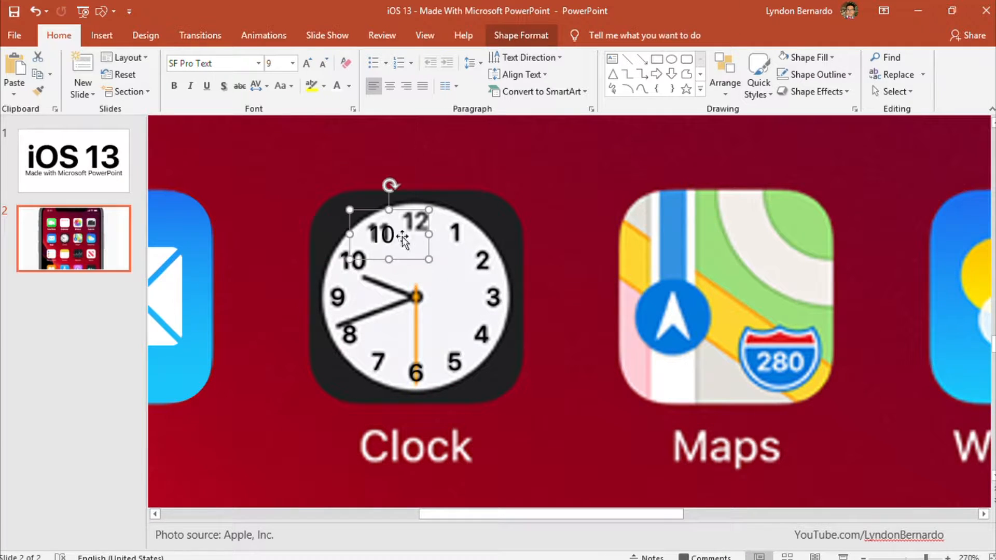
{"action": "left_click", "coordinate": [429, 246]}
{"action": "key", "text": "Left"}
{"action": "key", "text": "Up"}
{"action": "key", "text": "Left"}
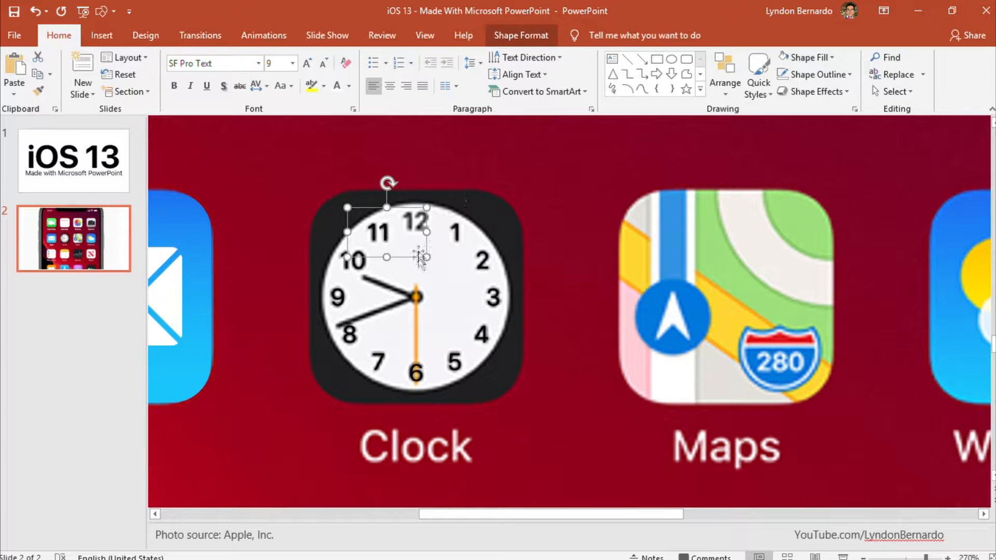
Paste another numeral, change its text to 12 and nudge it onto the clock's 12.
{"action": "key", "text": "ctrl+v"}
{"action": "left_click_drag", "start_coordinate": [436, 287], "coordinate": [443, 242]}
{"action": "left_click", "coordinate": [423, 219]}
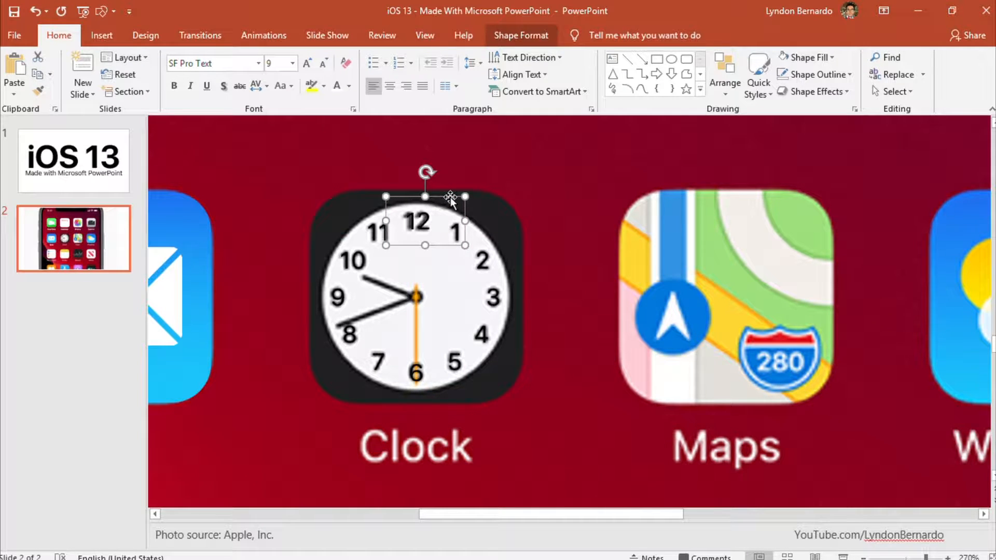
{"action": "key", "text": "Left"}
{"action": "key", "text": "Left"}
{"action": "left_click", "coordinate": [458, 232]}
{"action": "left_click", "coordinate": [462, 231]}
{"action": "left_click", "coordinate": [473, 227], "text": "ctrl"}
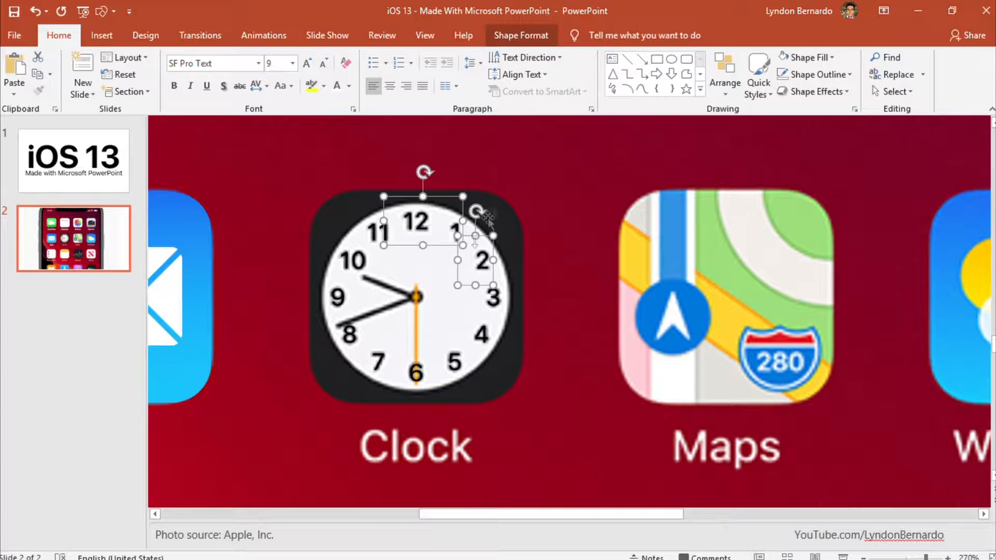
{"action": "left_click", "coordinate": [470, 227]}
{"action": "left_click", "coordinate": [463, 227]}
{"action": "left_click_drag", "start_coordinate": [438, 197], "coordinate": [438, 176]}
{"action": "left_click", "coordinate": [464, 235]}
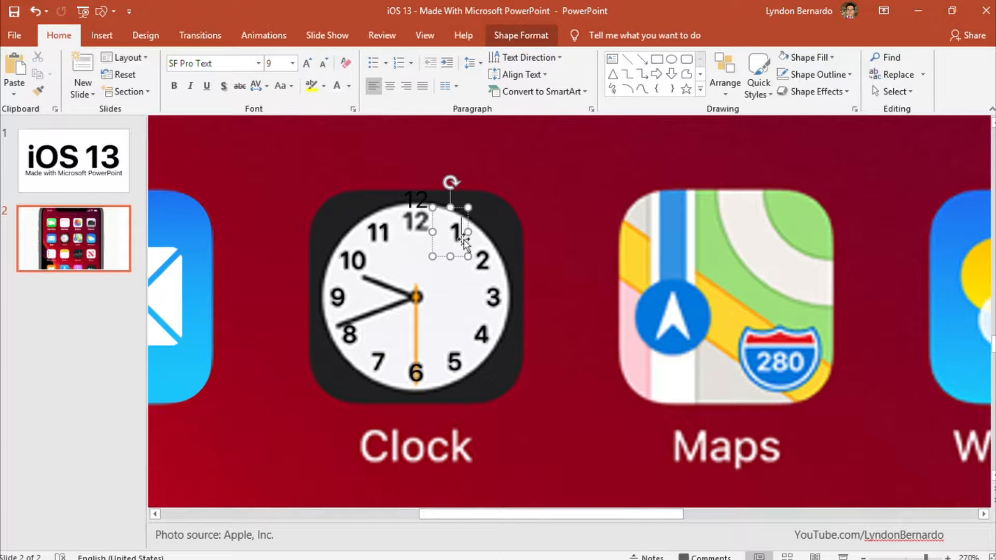
{"action": "left_click", "coordinate": [465, 238]}
{"action": "left_click", "coordinate": [457, 224]}
{"action": "left_click", "coordinate": [458, 233]}
{"action": "left_click", "coordinate": [454, 256]}
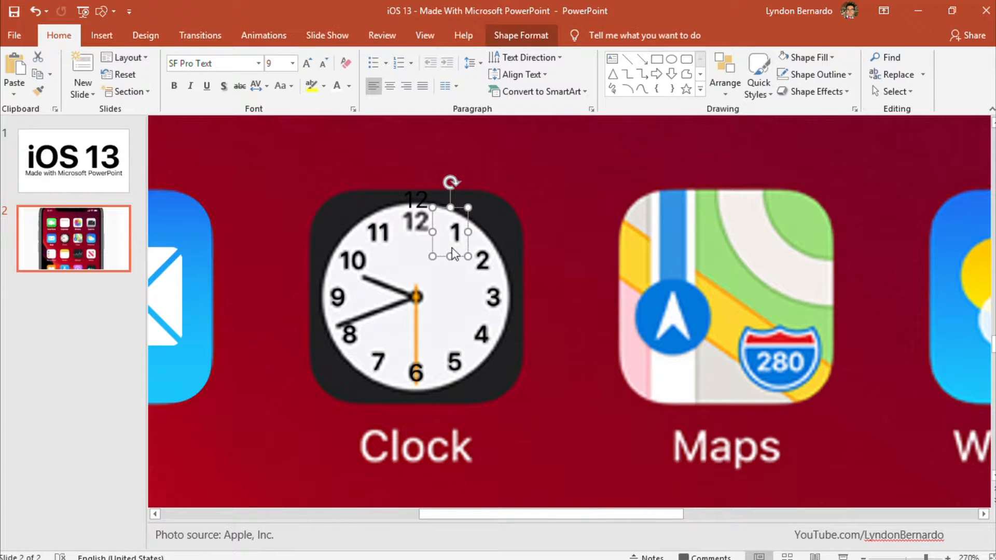
{"action": "left_click", "coordinate": [433, 225]}
{"action": "left_click_drag", "start_coordinate": [432, 225], "coordinate": [433, 246]}
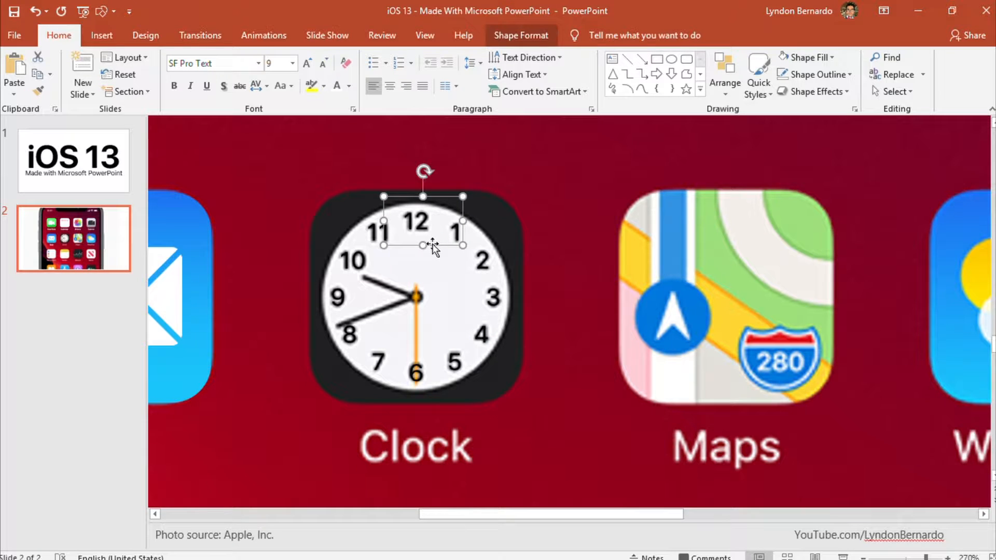
Select all the numeral text boxes from 1 to 12 around the clock face and group them.
{"action": "left_click", "coordinate": [510, 212]}
{"action": "left_click", "coordinate": [456, 233]}
{"action": "left_click", "coordinate": [478, 259], "text": "shift"}
{"action": "left_click", "coordinate": [491, 301], "text": "shift"}
{"action": "left_click", "coordinate": [482, 338], "text": "shift"}
{"action": "left_click", "coordinate": [455, 362], "text": "shift"}
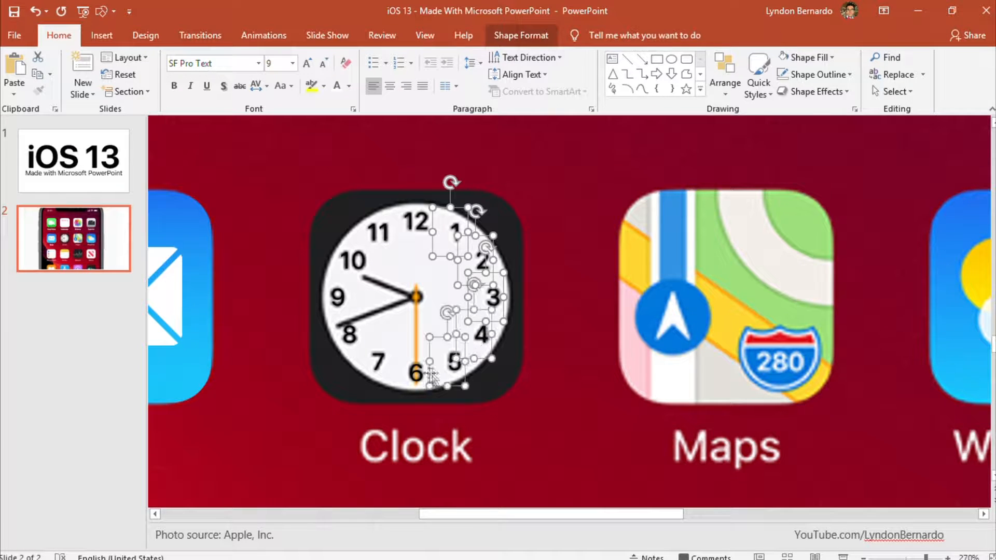
{"action": "left_click", "coordinate": [415, 372], "text": "shift"}
{"action": "left_click", "coordinate": [378, 362], "text": "shift"}
{"action": "left_click", "coordinate": [349, 333], "text": "shift"}
{"action": "left_click", "coordinate": [337, 296], "text": "shift"}
{"action": "left_click", "coordinate": [353, 259], "text": "shift"}
{"action": "left_click", "coordinate": [379, 232], "text": "shift"}
{"action": "left_click", "coordinate": [416, 222], "text": "shift"}
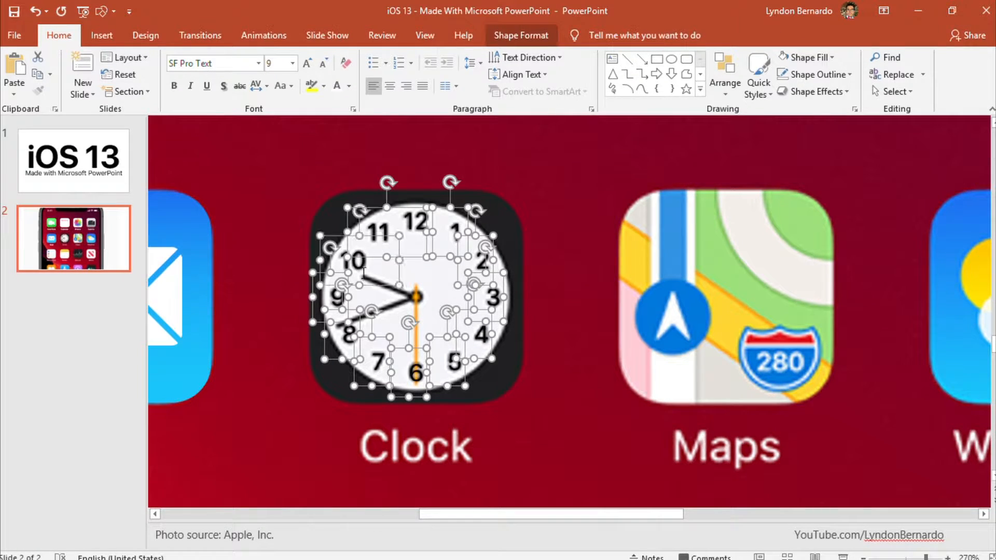
{"action": "left_click", "coordinate": [422, 214], "text": "shift"}
{"action": "key", "text": "ctrl+g"}
{"action": "left_click", "coordinate": [459, 282]}
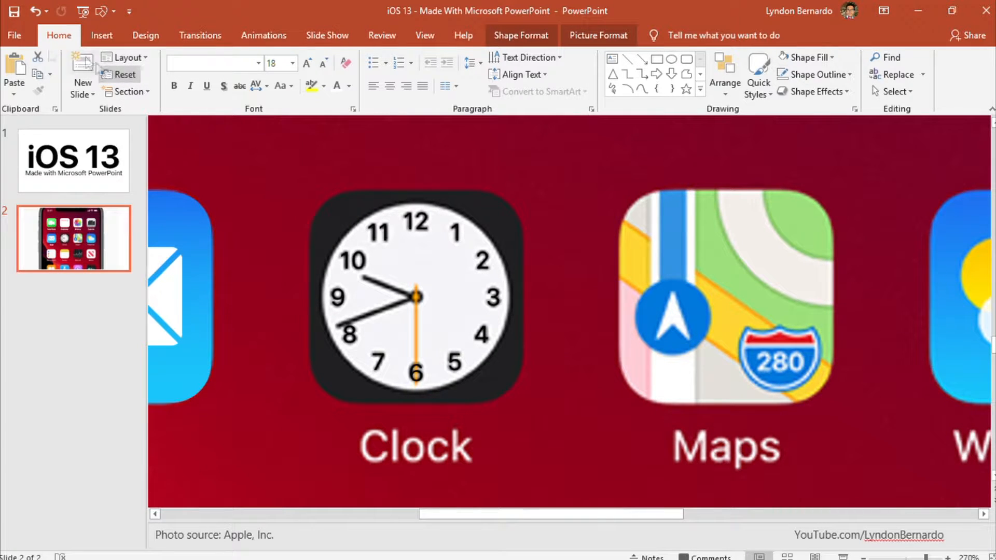
List the slide's objects and pick the group containing the clock numerals.
{"action": "left_click", "coordinate": [368, 230]}
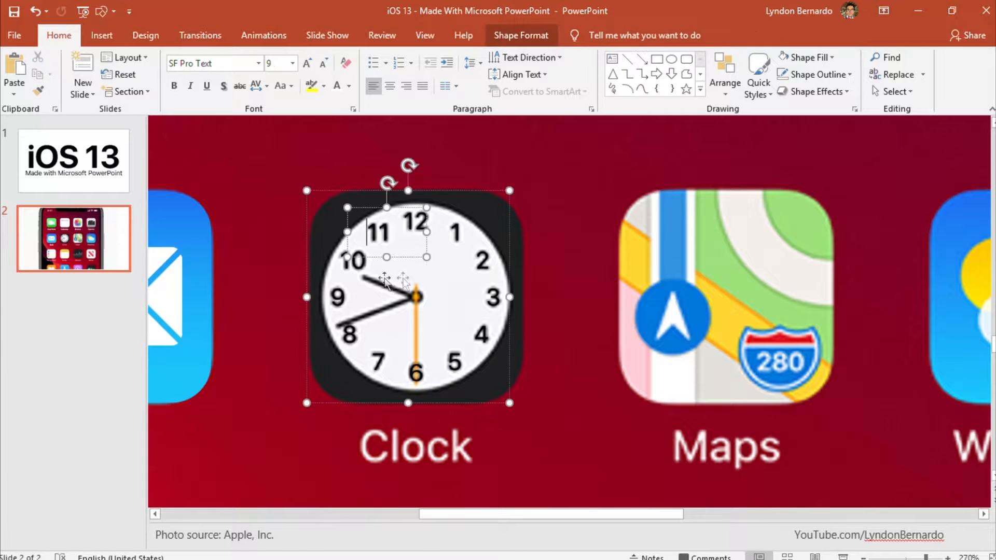
{"action": "left_click", "coordinate": [897, 92]}
{"action": "left_click", "coordinate": [905, 151]}
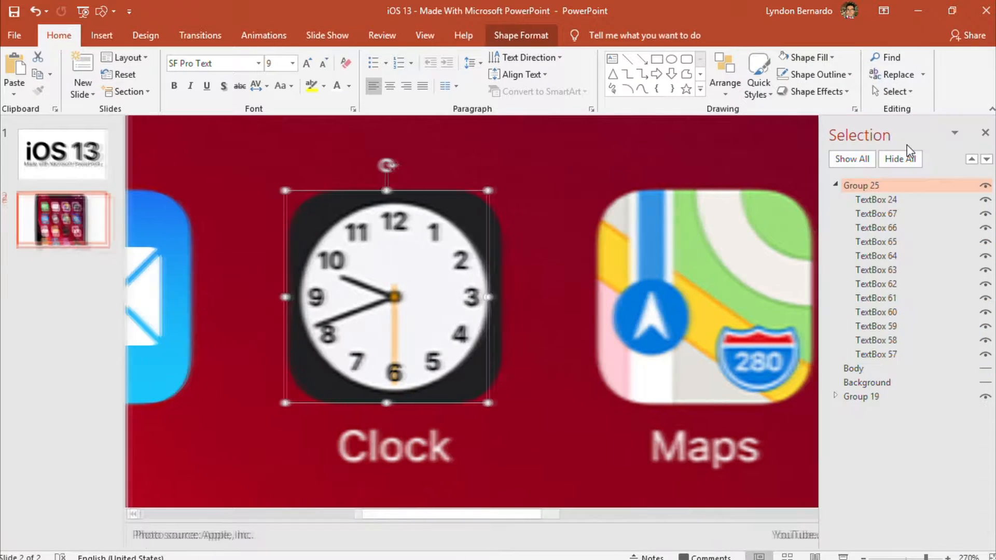
{"action": "left_click", "coordinate": [849, 185]}
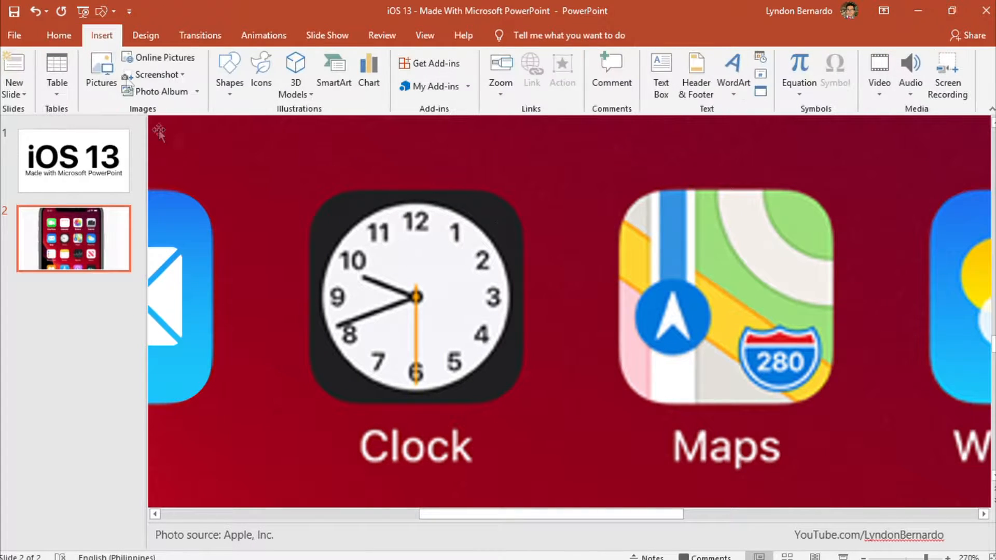
Draw a circle about 0.05 inch across and place it over the pivot of the reference clock's hands.
{"action": "left_click", "coordinate": [230, 83]}
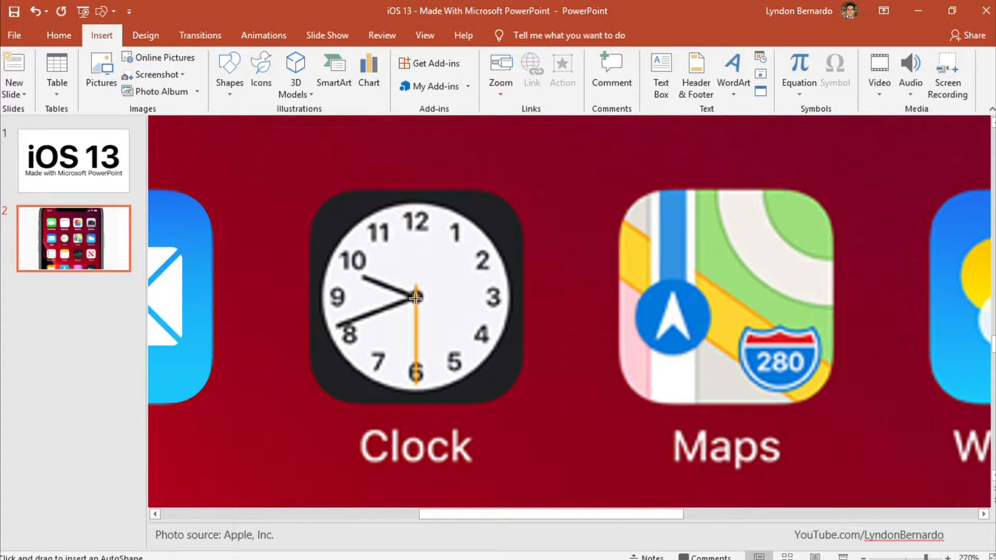
{"action": "left_click_drag", "start_coordinate": [416, 298], "coordinate": [420, 306]}
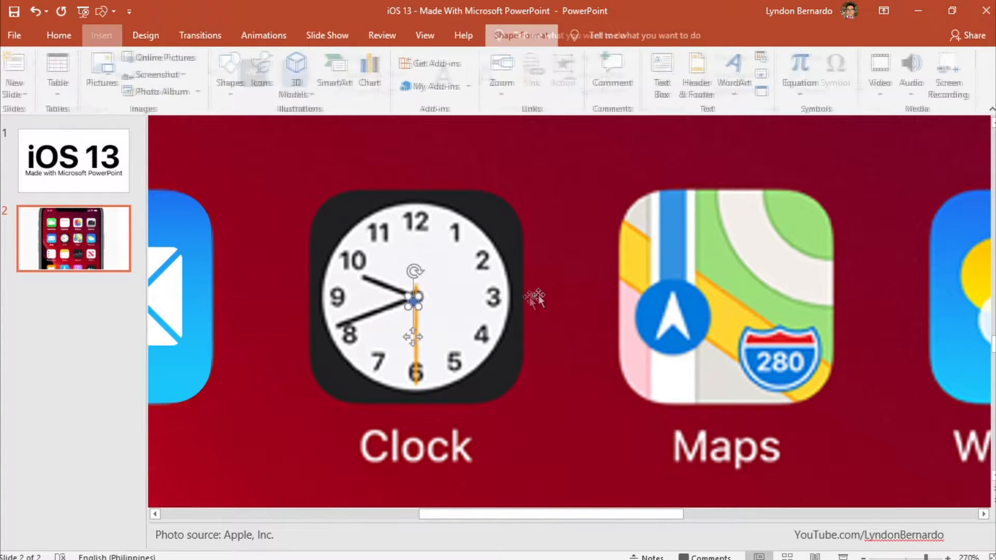
{"action": "left_click", "coordinate": [948, 557]}
{"action": "left_click", "coordinate": [948, 558]}
{"action": "left_click", "coordinate": [948, 557]}
{"action": "left_click", "coordinate": [948, 558]}
{"action": "left_click", "coordinate": [571, 312]}
{"action": "left_click_drag", "start_coordinate": [572, 313], "coordinate": [574, 306]}
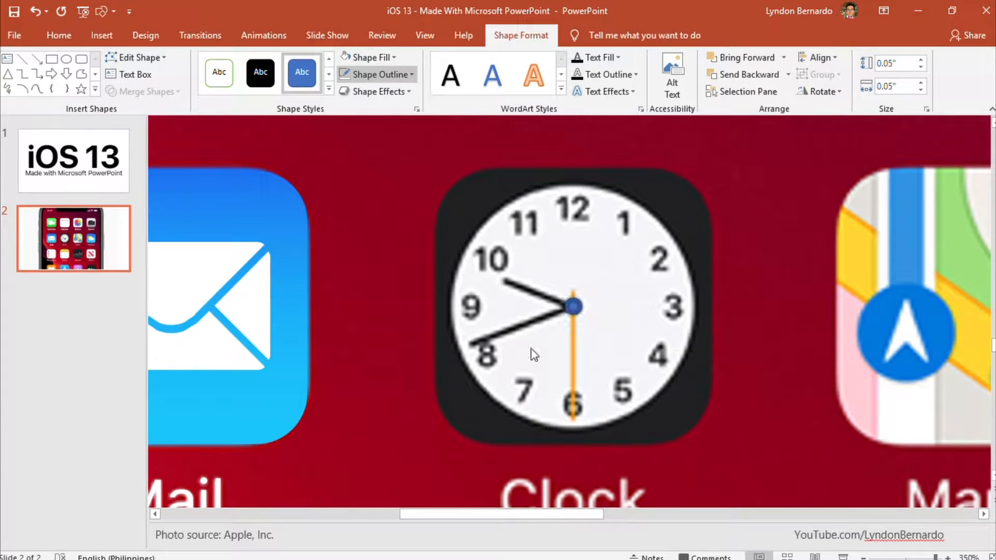
Change the small circle's outline weight and move it away from the pivot toward the 3.
{"action": "left_click", "coordinate": [531, 350]}
{"action": "left_click", "coordinate": [383, 78]}
{"action": "left_click", "coordinate": [512, 382]}
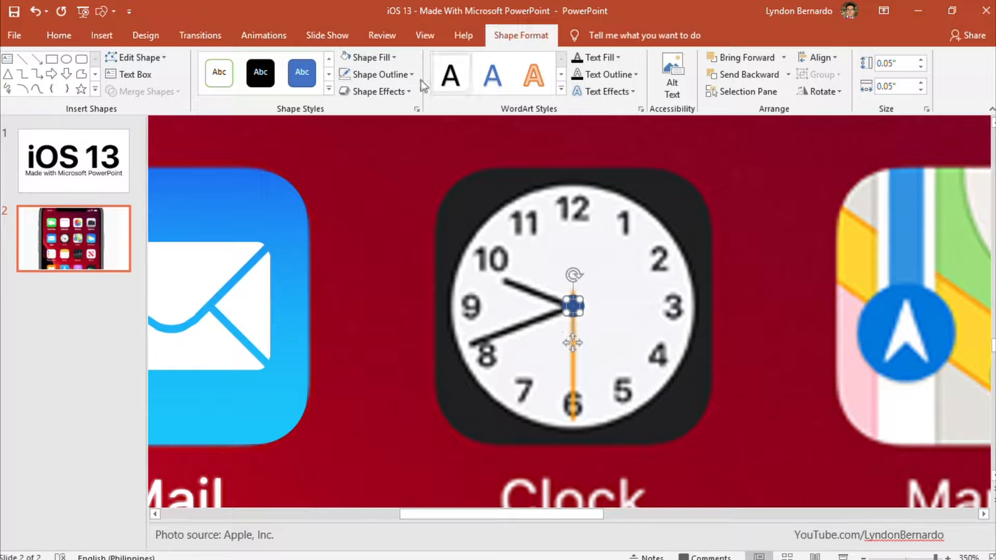
{"action": "left_click", "coordinate": [396, 78]}
{"action": "left_click", "coordinate": [509, 365]}
{"action": "left_click_drag", "start_coordinate": [579, 305], "coordinate": [611, 306]}
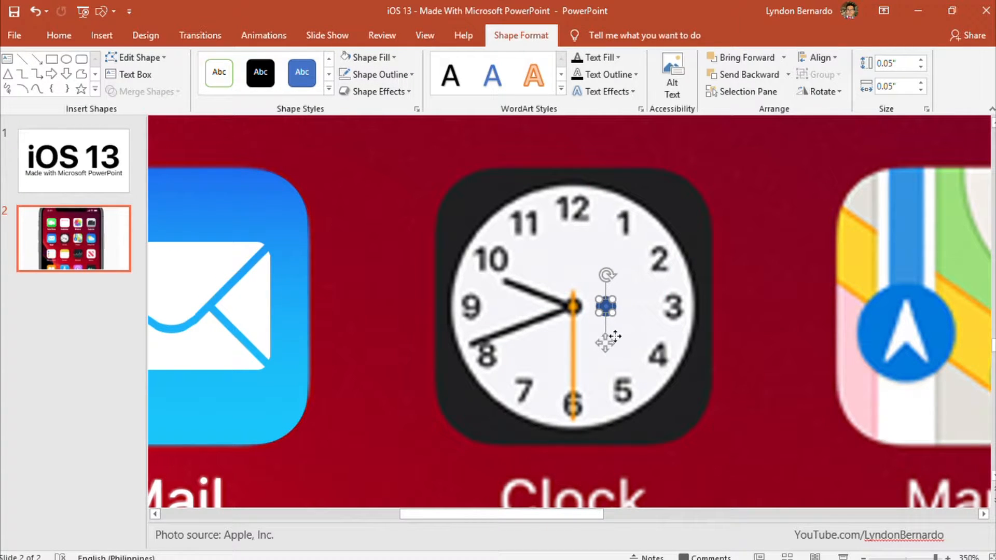
Bring the small circle back close beside the clock's pivot and remove its outline.
{"action": "scroll", "coordinate": [631, 322], "scroll_direction": "up", "scroll_amount": 5}
{"action": "left_click_drag", "start_coordinate": [578, 320], "coordinate": [560, 309]}
{"action": "key", "text": "ctrl+Left"}
{"action": "key", "text": "ctrl+Left"}
{"action": "key", "text": "ctrl+Left"}
{"action": "left_click", "coordinate": [383, 75]}
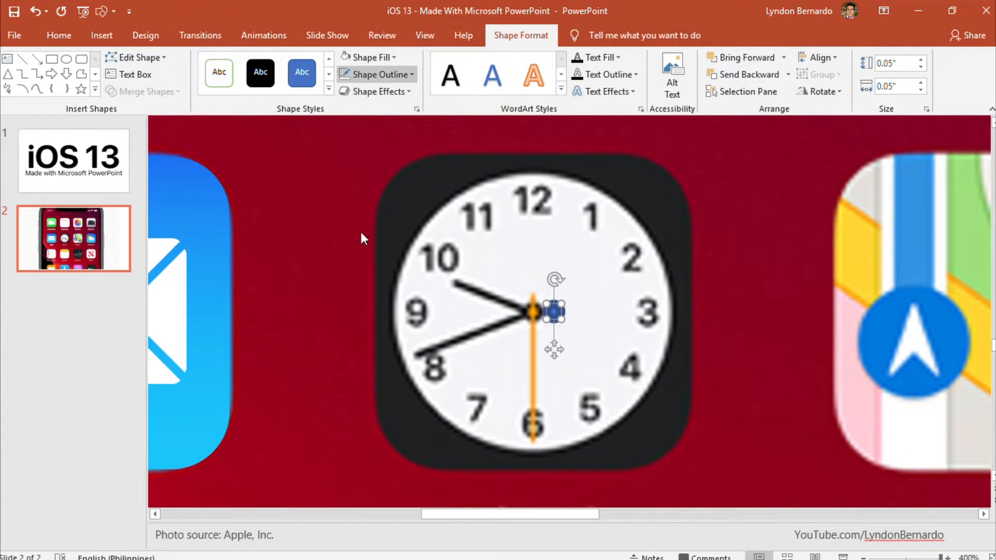
{"action": "left_click", "coordinate": [361, 233]}
Nudge the circle onto the clock's pivot and enlarge it to about 0.06 inch to cover the reference dot.
{"action": "key", "text": "ctrl+Left"}
{"action": "key", "text": "Left"}
{"action": "key", "text": "ctrl+Right"}
{"action": "key", "text": "ctrl+Right"}
{"action": "key", "text": "ctrl+Right"}
{"action": "key", "text": "ctrl+Right"}
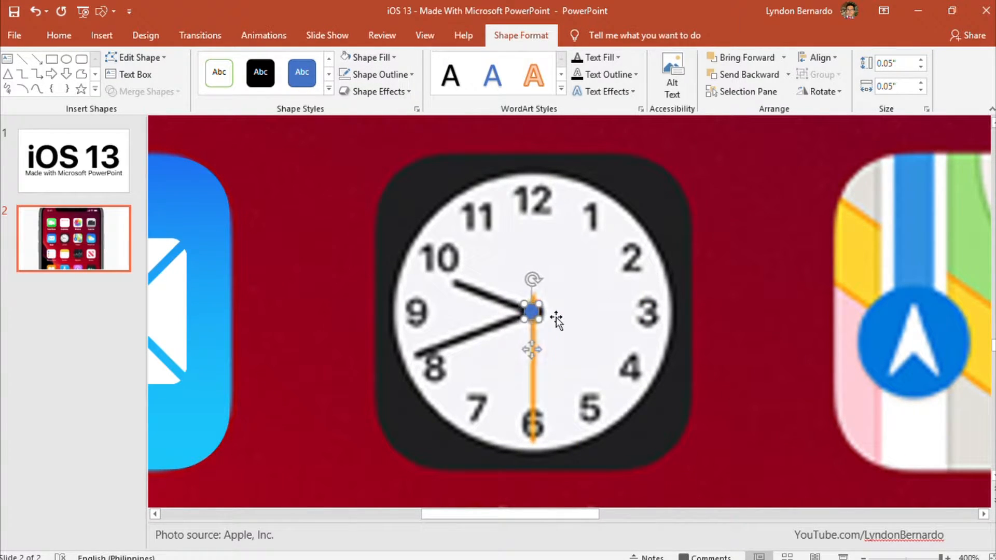
{"action": "left_click_drag", "start_coordinate": [540, 320], "coordinate": [541, 322]}
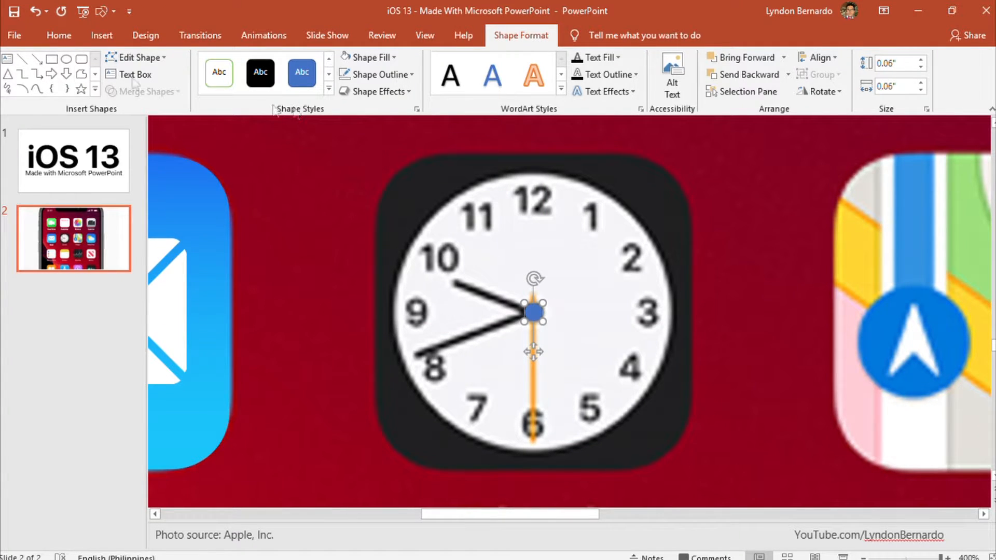
{"action": "left_click", "coordinate": [99, 35]}
{"action": "left_click", "coordinate": [497, 302]}
{"action": "left_click", "coordinate": [536, 312]}
{"action": "left_click_drag", "start_coordinate": [543, 322], "coordinate": [546, 328]}
{"action": "left_click", "coordinate": [553, 323]}
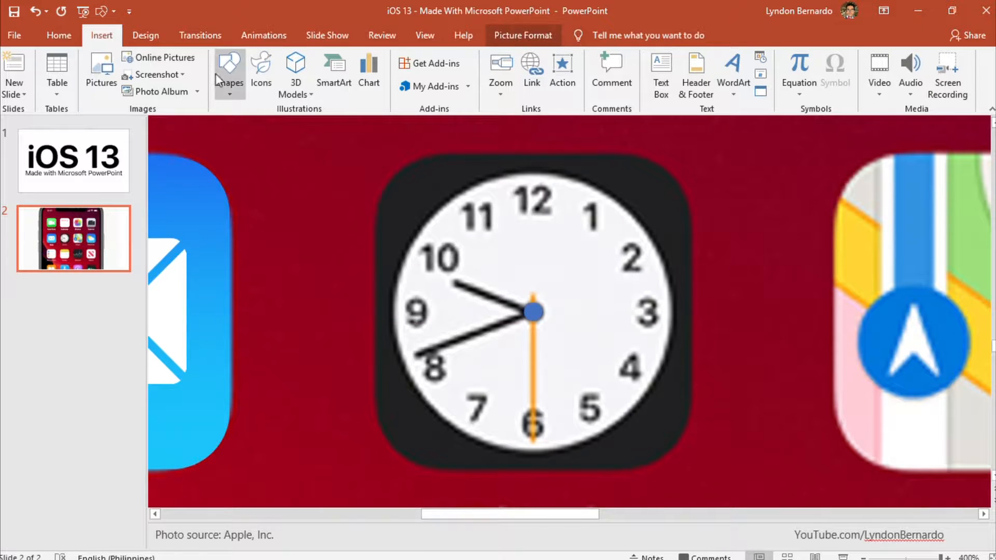
{"action": "left_click", "coordinate": [226, 92]}
{"action": "left_click", "coordinate": [238, 126]}
{"action": "left_click", "coordinate": [456, 282]}
{"action": "key", "text": "ctrl+z"}
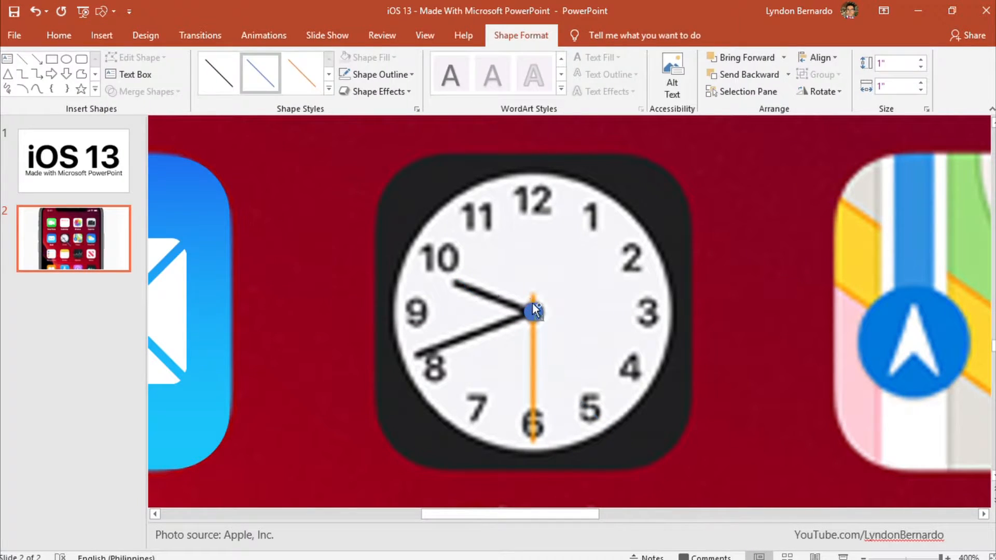
{"action": "left_click", "coordinate": [108, 36]}
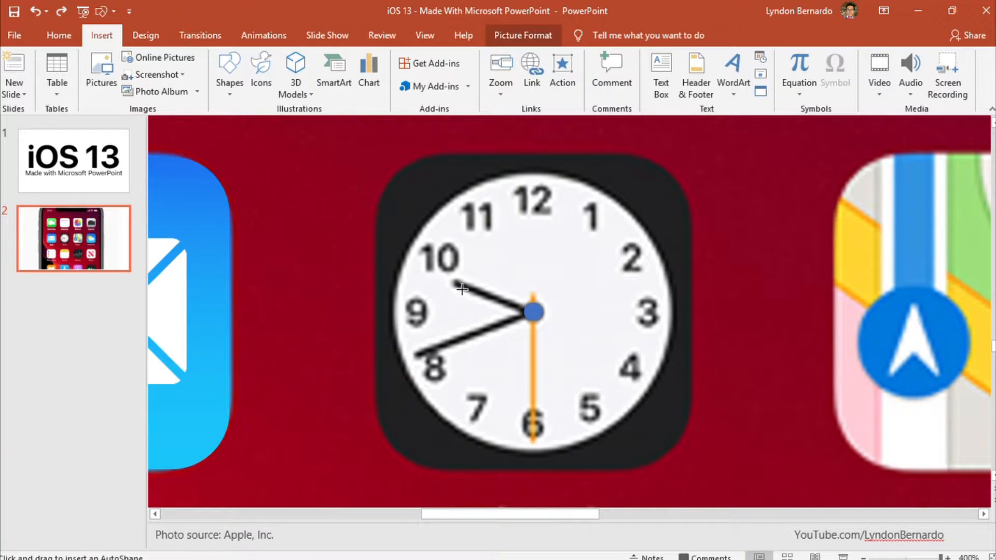
{"action": "left_click_drag", "start_coordinate": [460, 286], "coordinate": [543, 316]}
{"action": "key", "text": "ctrl+z"}
Draw a line about 0.26 by 0.11 inch over the reference hour hand and thicken it to match.
{"action": "left_click", "coordinate": [96, 32]}
{"action": "left_click", "coordinate": [231, 76]}
{"action": "left_click", "coordinate": [248, 122]}
{"action": "left_click_drag", "start_coordinate": [524, 312], "coordinate": [450, 283]}
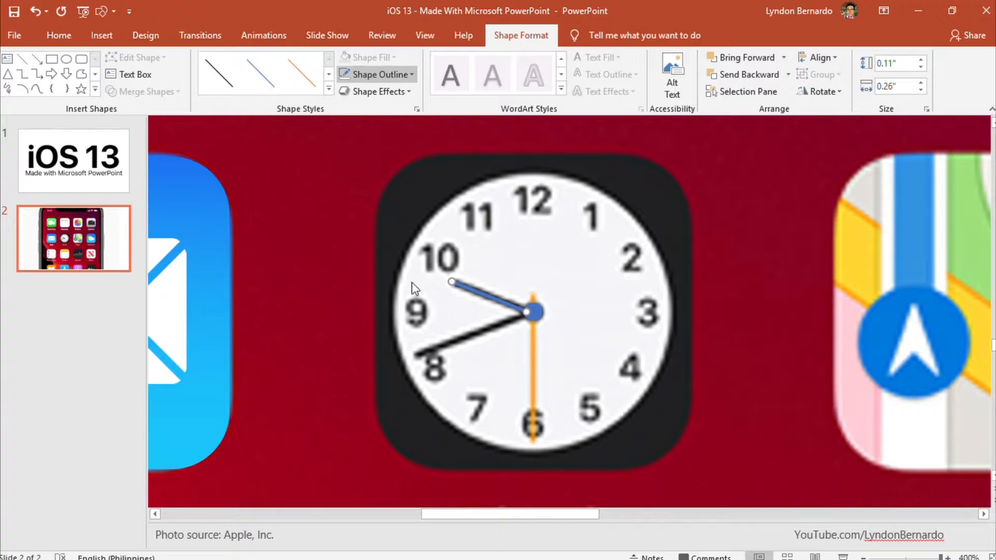
Place a second thick line over the reference minute hand and fit its ends, about 0.42 by 0.15 inch.
{"action": "left_click", "coordinate": [523, 317]}
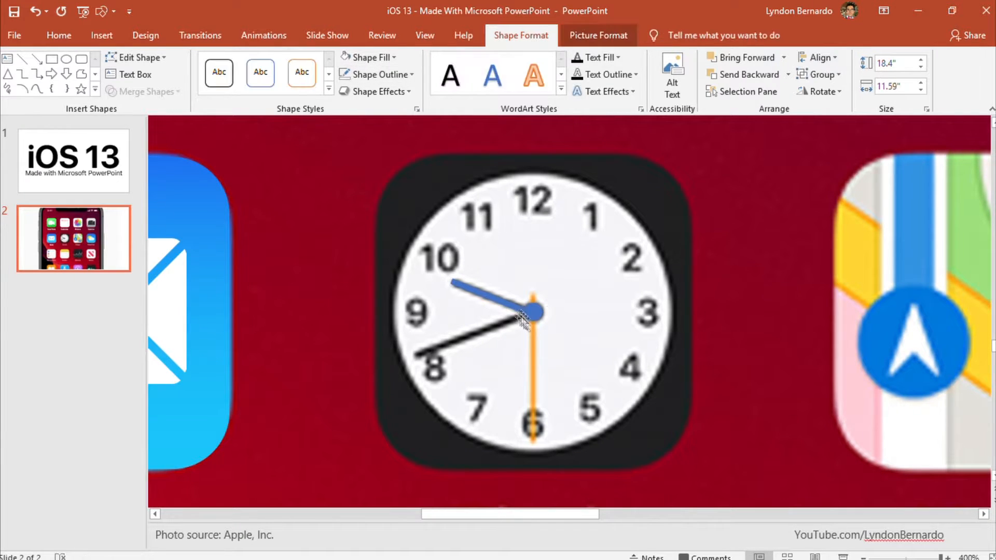
{"action": "left_click", "coordinate": [522, 315]}
{"action": "left_click_drag", "start_coordinate": [509, 308], "coordinate": [540, 309]}
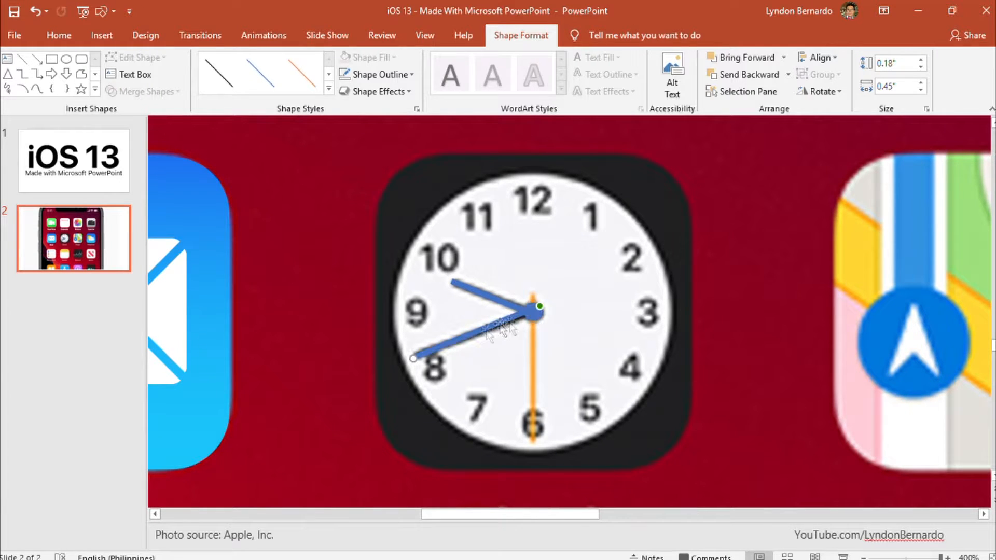
{"action": "left_click_drag", "start_coordinate": [415, 360], "coordinate": [415, 357]}
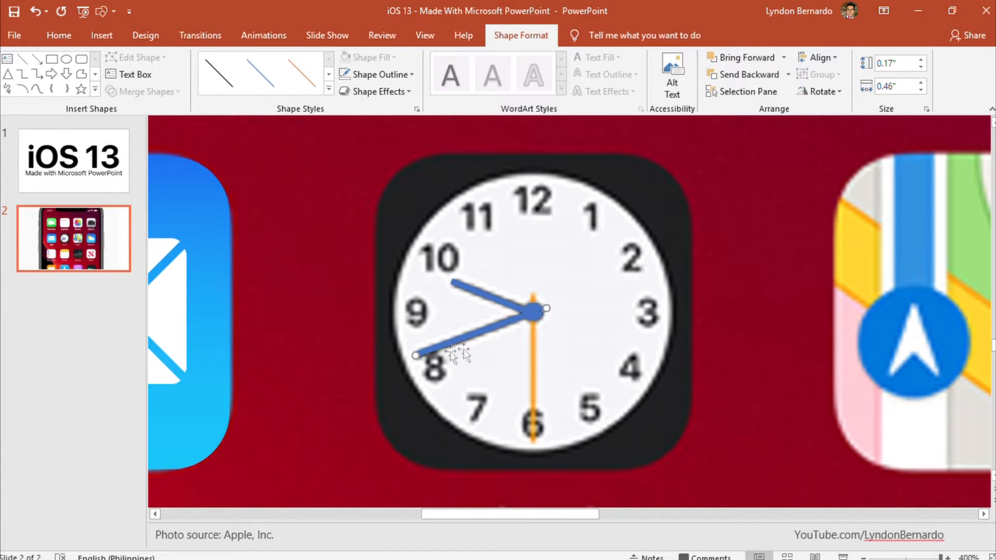
{"action": "left_click_drag", "start_coordinate": [416, 355], "coordinate": [426, 351]}
{"action": "key", "text": "Down"}
{"action": "key", "text": "Left"}
{"action": "key", "text": "Left"}
{"action": "key", "text": "Left"}
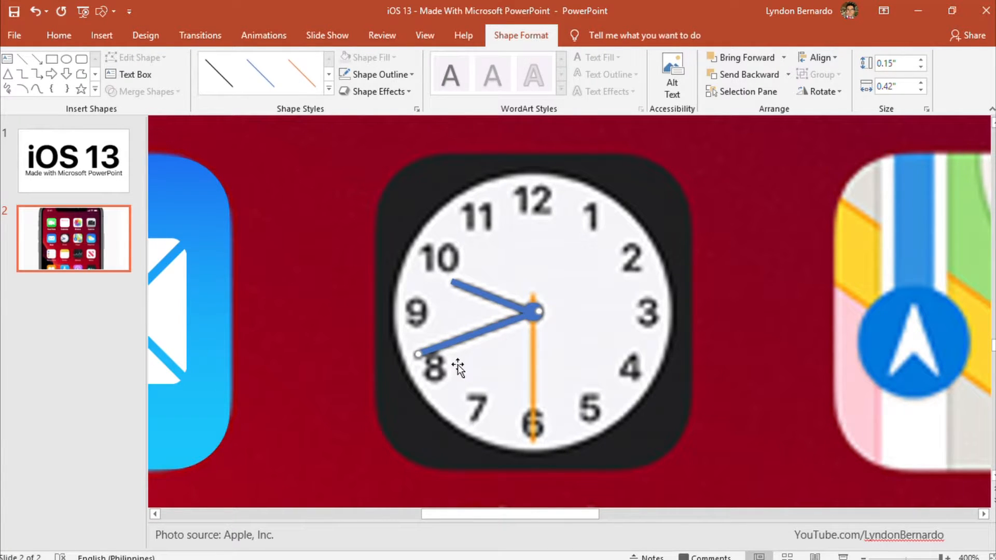
Select both hands and the centre circle and give their fills and outlines the icon's near-black colour.
{"action": "left_click", "coordinate": [608, 281]}
{"action": "left_click", "coordinate": [503, 300]}
{"action": "left_click", "coordinate": [500, 323], "text": "shift"}
{"action": "left_click", "coordinate": [536, 307], "text": "shift"}
{"action": "left_click", "coordinate": [366, 57]}
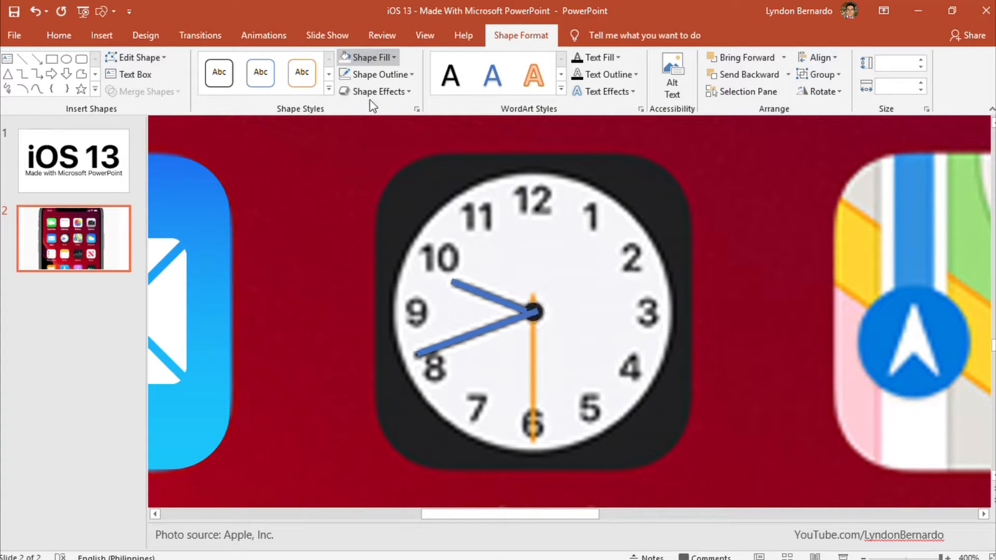
{"action": "left_click", "coordinate": [373, 74]}
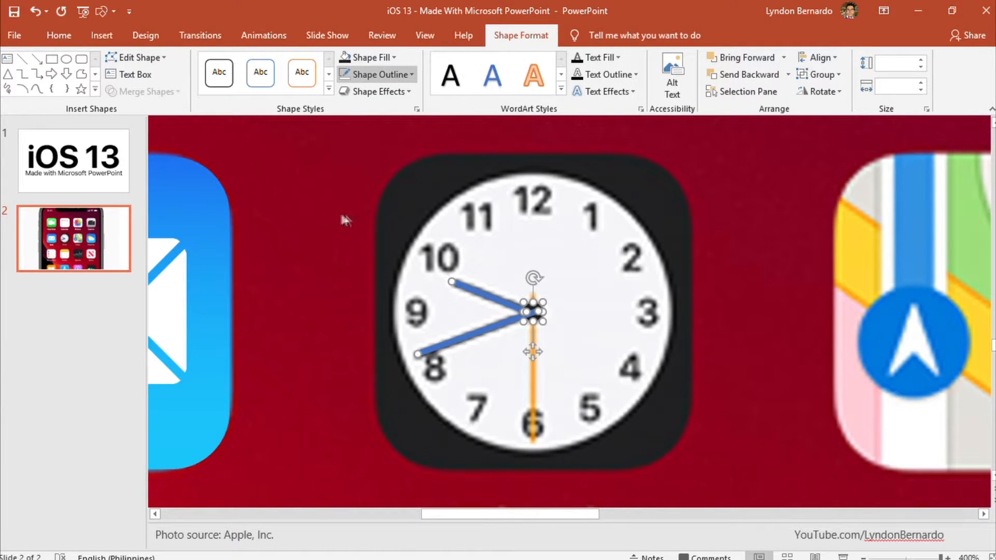
{"action": "left_click", "coordinate": [538, 244]}
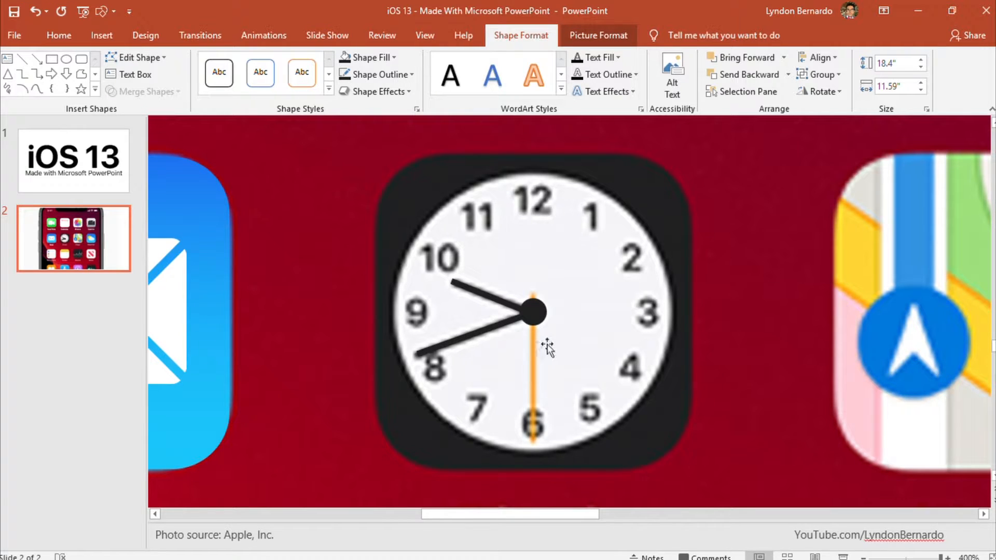
Duplicate the minute hand, reshape the copy into a vertical line about 0.51 inch long and set it beside the orange hand.
{"action": "left_click", "coordinate": [475, 337]}
{"action": "key", "text": "ctrl+c"}
{"action": "key", "text": "ctrl+v"}
{"action": "left_click_drag", "start_coordinate": [463, 401], "coordinate": [532, 441]}
{"action": "left_click_drag", "start_coordinate": [585, 358], "coordinate": [535, 304]}
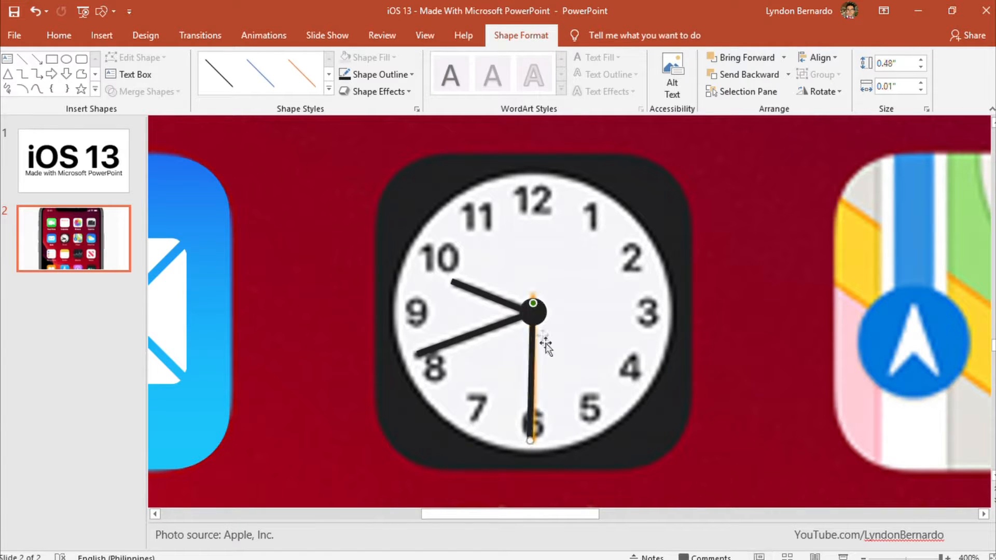
{"action": "mouse_move", "coordinate": [546, 347]}
{"action": "left_mouse_down"}
{"action": "mouse_move", "coordinate": [552, 296]}
{"action": "mouse_move", "coordinate": [536, 349]}
{"action": "mouse_move", "coordinate": [558, 353]}
{"action": "left_mouse_up"}
Colour the vertical line with the orange sampled from the reference second hand and reduce its weight to match.
{"action": "left_click", "coordinate": [373, 75]}
{"action": "left_click", "coordinate": [374, 279]}
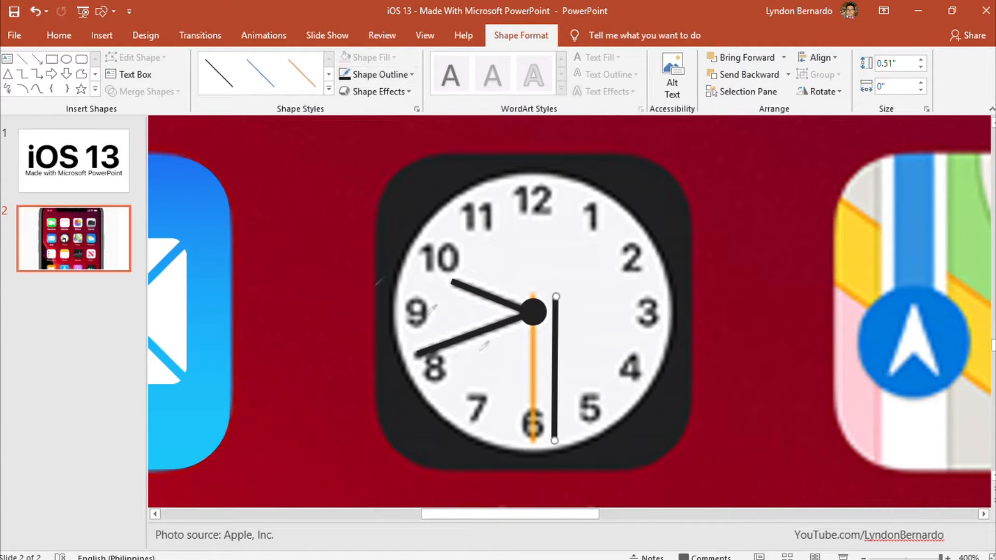
{"action": "left_click", "coordinate": [531, 369]}
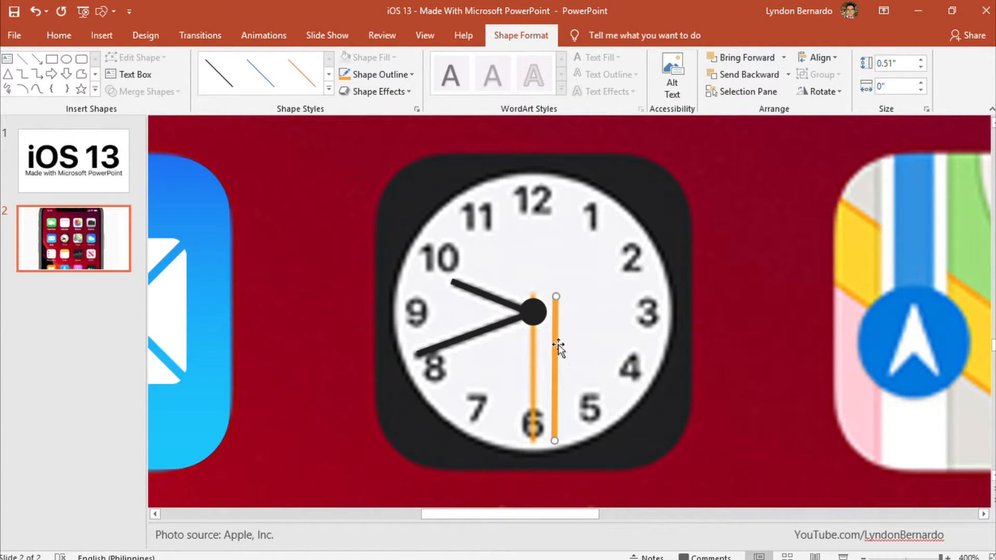
{"action": "left_click", "coordinate": [383, 74]}
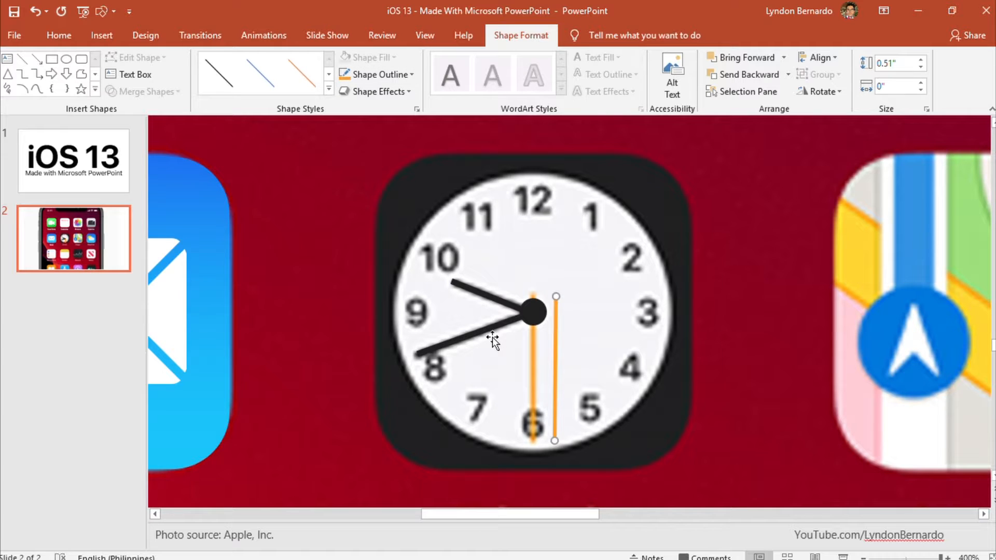
Move the orange line over the reference second hand and extend it to about 0.52 inch.
{"action": "left_click_drag", "start_coordinate": [555, 340], "coordinate": [534, 343]}
{"action": "left_click", "coordinate": [534, 306]}
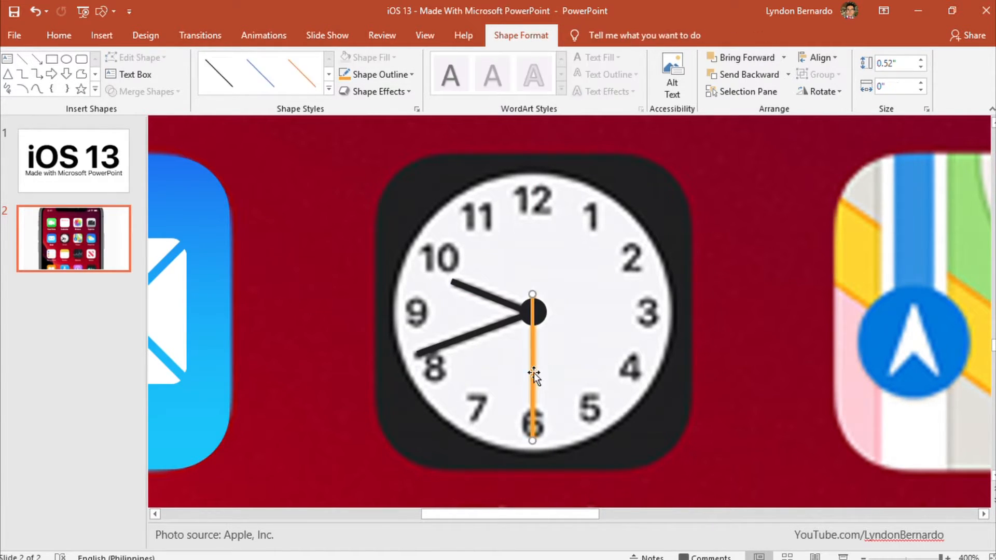
{"action": "left_click", "coordinate": [545, 343]}
{"action": "left_click", "coordinate": [532, 340]}
{"action": "left_click", "coordinate": [110, 34]}
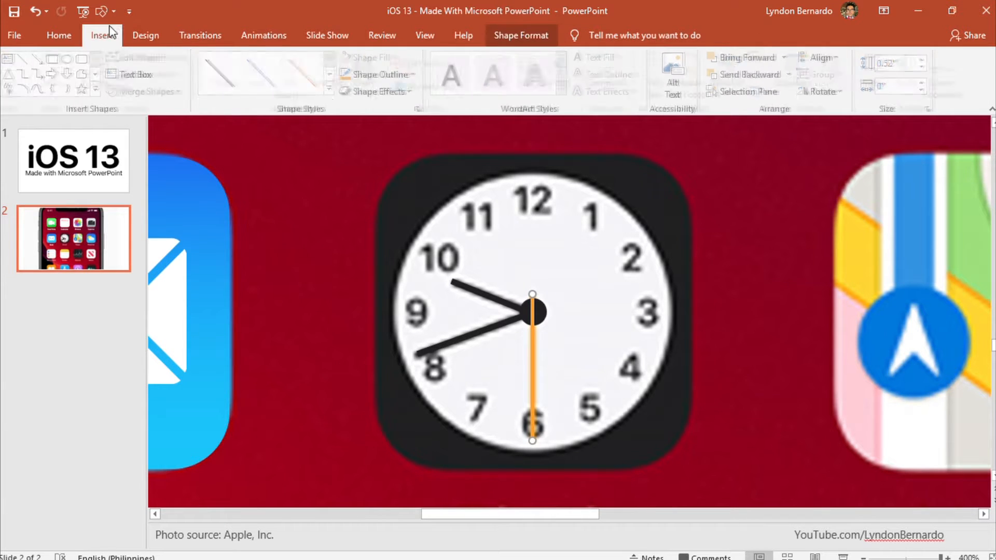
{"action": "left_click", "coordinate": [229, 87]}
{"action": "left_click", "coordinate": [279, 139]}
{"action": "mouse_move", "coordinate": [555, 313]}
{"action": "left_mouse_down"}
{"action": "mouse_move", "coordinate": [580, 326]}
{"action": "mouse_move", "coordinate": [575, 313]}
{"action": "left_mouse_up"}
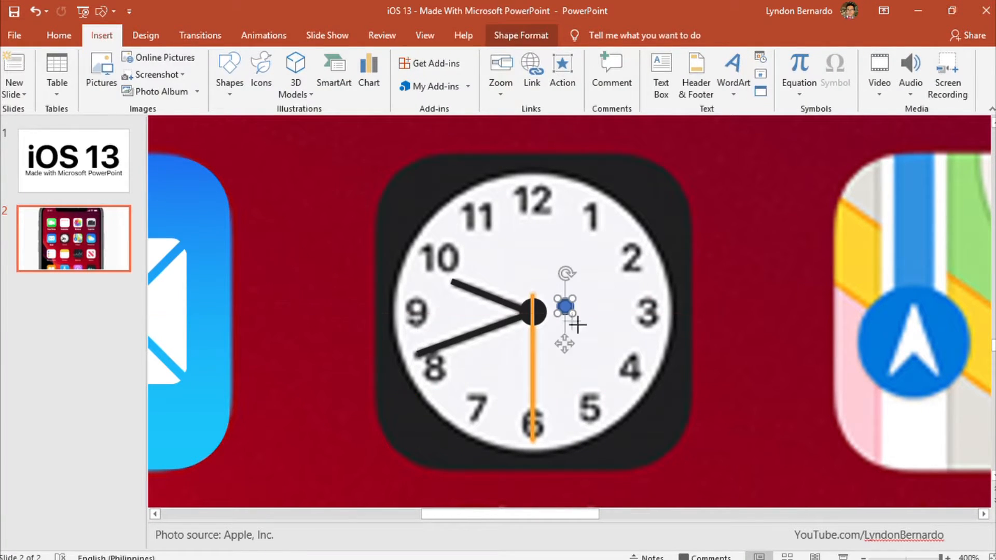
{"action": "key", "text": "Delete"}
Insert a text box between the pivot and the 3 containing a bullet character in SF Pro Display.
{"action": "left_click", "coordinate": [119, 36]}
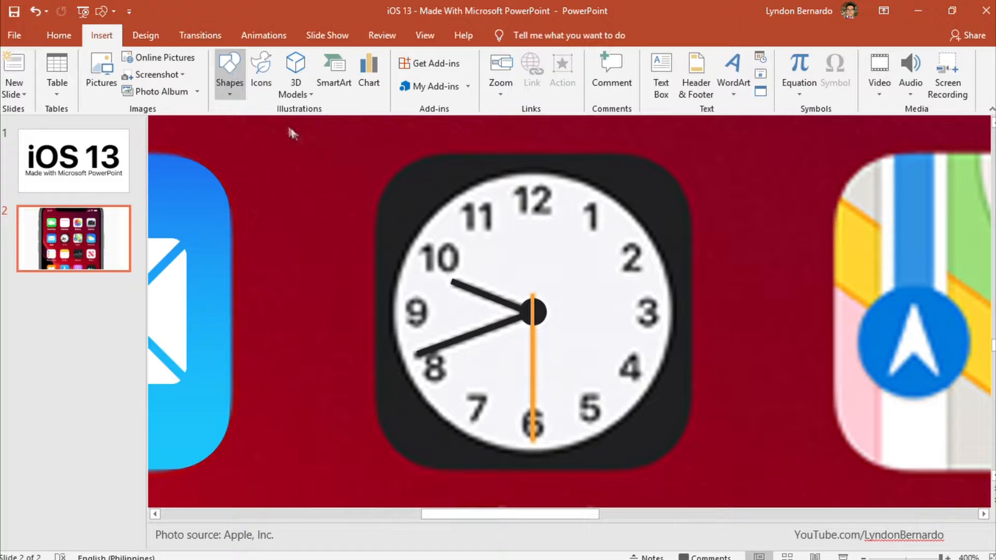
{"action": "left_click", "coordinate": [660, 78]}
{"action": "left_click_drag", "start_coordinate": [580, 276], "coordinate": [646, 391]}
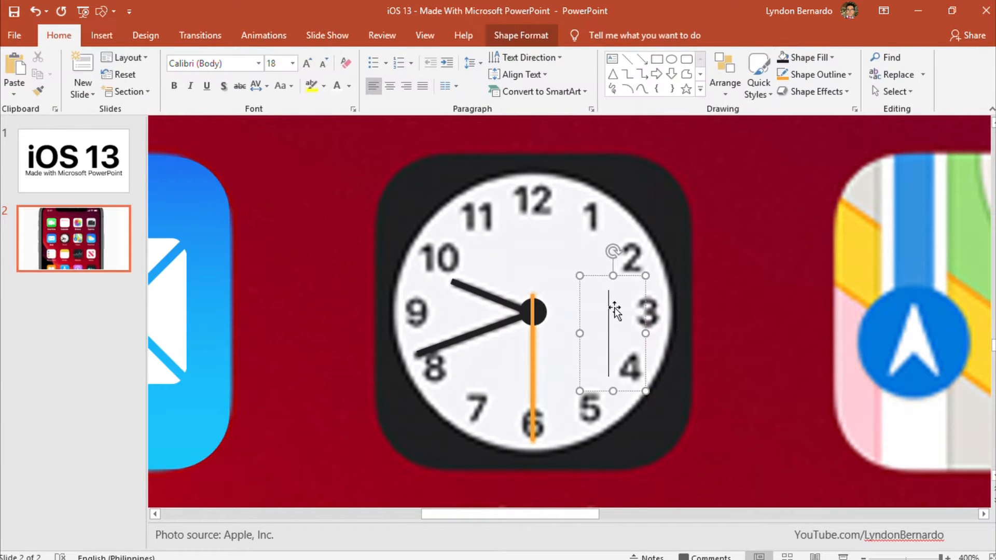
{"action": "key", "text": "ctrl+a"}
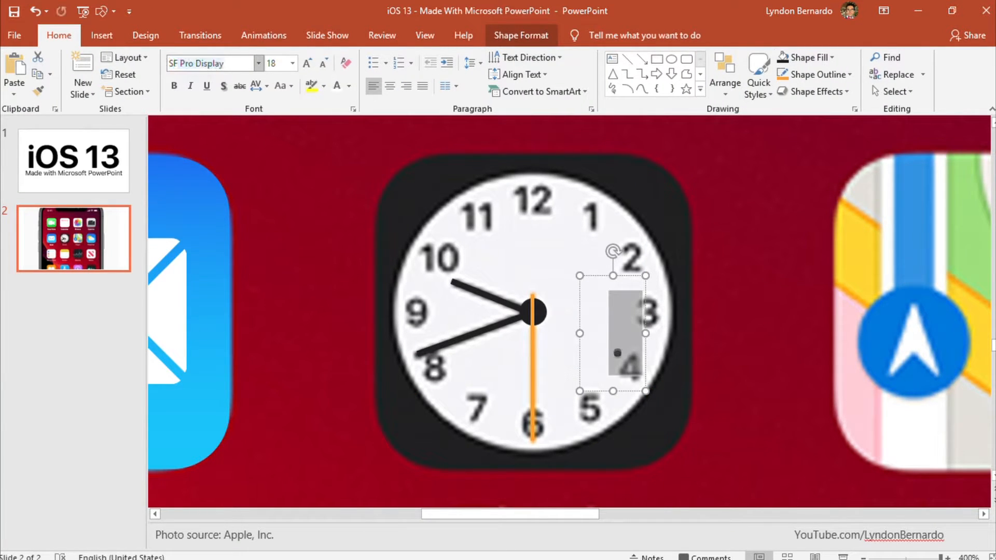
{"action": "left_click", "coordinate": [624, 356]}
{"action": "key", "text": "ctrl+a"}
Set the bullet to 32 pt and orange, and move it between the black centre circle and the 3.
{"action": "left_click", "coordinate": [306, 64]}
{"action": "left_click", "coordinate": [307, 64]}
{"action": "left_click", "coordinate": [306, 64]}
{"action": "left_click", "coordinate": [307, 65]}
{"action": "left_click", "coordinate": [307, 64]}
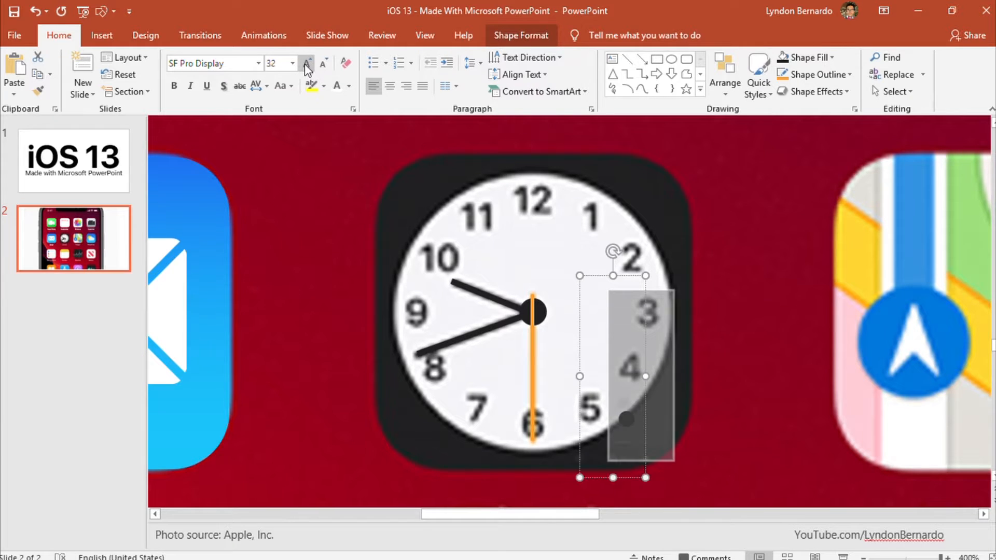
{"action": "left_click", "coordinate": [323, 64]}
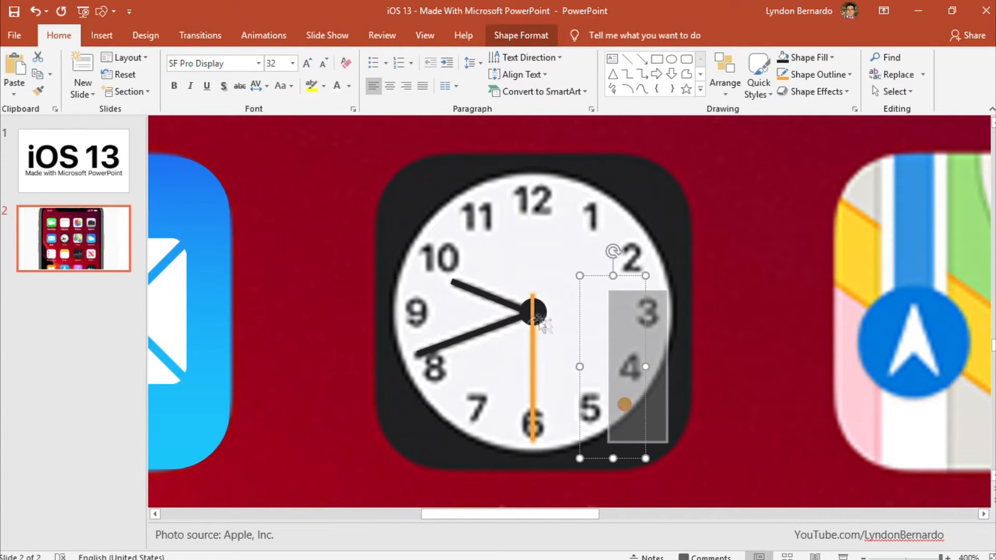
{"action": "left_click_drag", "start_coordinate": [647, 280], "coordinate": [618, 190]}
{"action": "left_click", "coordinate": [540, 311]}
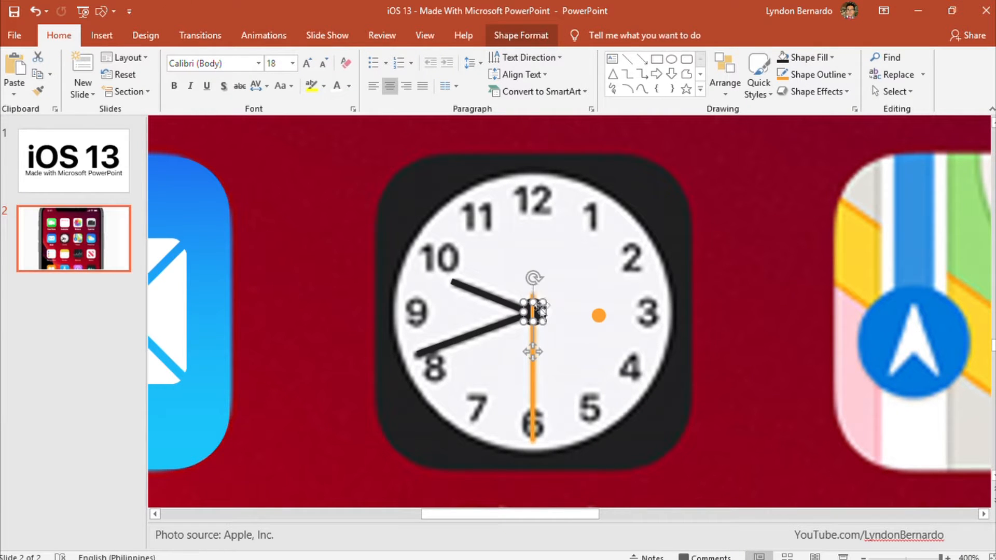
{"action": "left_click_drag", "start_coordinate": [541, 310], "coordinate": [523, 330]}
{"action": "left_click", "coordinate": [533, 312]}
{"action": "key", "text": "ctrl+z"}
{"action": "key", "text": "ctrl+z"}
{"action": "key", "text": "ctrl+z"}
Reduce the orange bullet to 24 pt and move it onto the clock's centre pivot.
{"action": "left_click", "coordinate": [598, 313]}
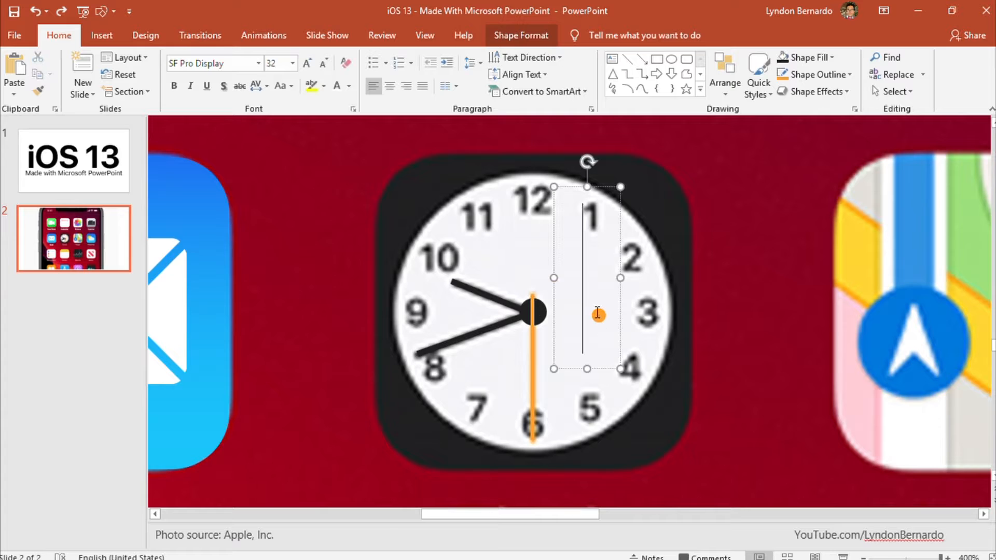
{"action": "key", "text": "ctrl+a"}
{"action": "left_click", "coordinate": [324, 64]}
{"action": "left_click", "coordinate": [324, 64]}
{"action": "left_click_drag", "start_coordinate": [602, 187], "coordinate": [543, 212]}
Open the Selection pane and switch the orange bullet off and on to compare it with the reference pivot.
{"action": "left_click", "coordinate": [892, 93]}
{"action": "left_click", "coordinate": [900, 143]}
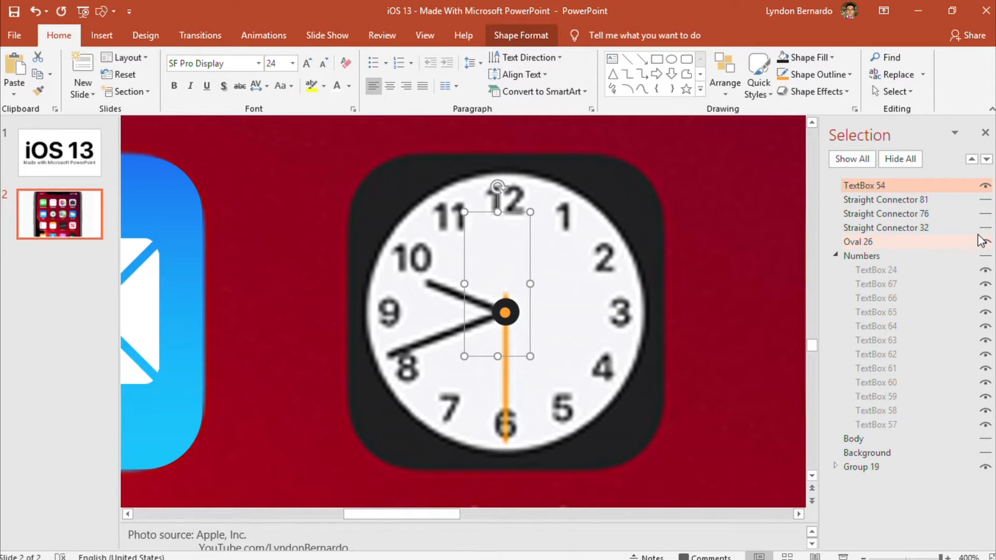
{"action": "left_click", "coordinate": [983, 186]}
{"action": "left_click", "coordinate": [980, 186]}
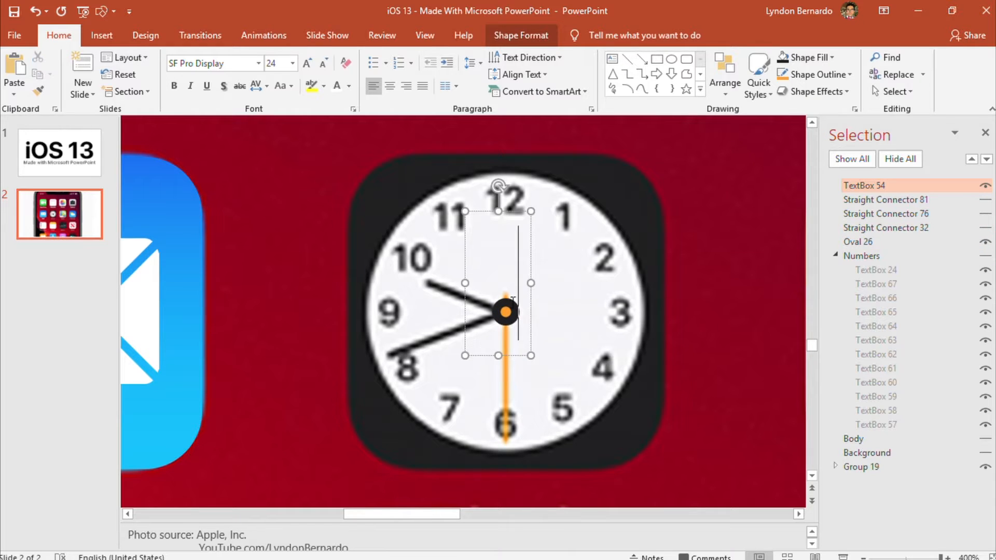
Remove the black oval from the clock's centre.
{"action": "left_click", "coordinate": [886, 241]}
{"action": "mouse_move", "coordinate": [508, 316]}
{"action": "left_mouse_down"}
{"action": "mouse_move", "coordinate": [516, 325]}
{"action": "mouse_move", "coordinate": [496, 303]}
{"action": "left_mouse_up"}
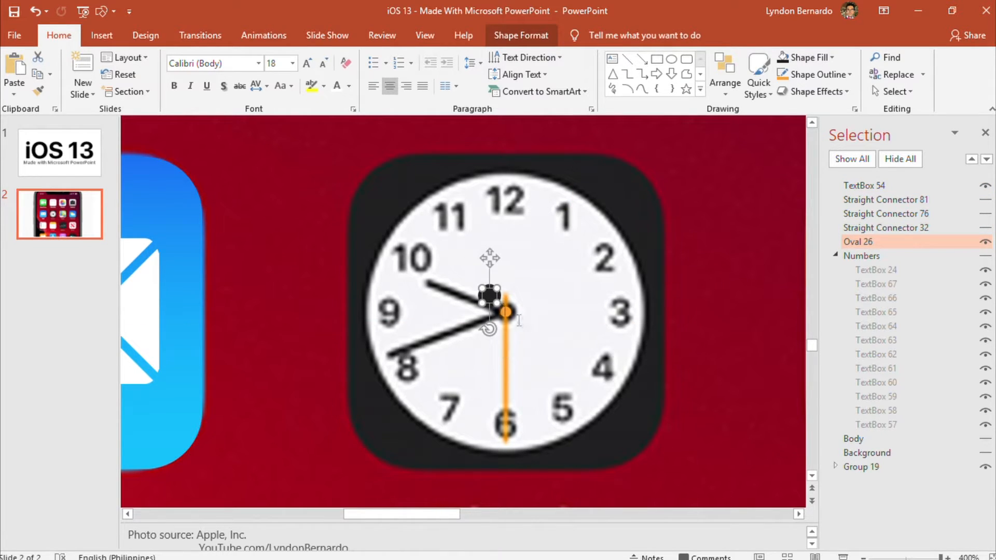
{"action": "key", "text": "ctrl+z"}
{"action": "key", "text": "ctrl+z"}
{"action": "key", "text": "ctrl+z"}
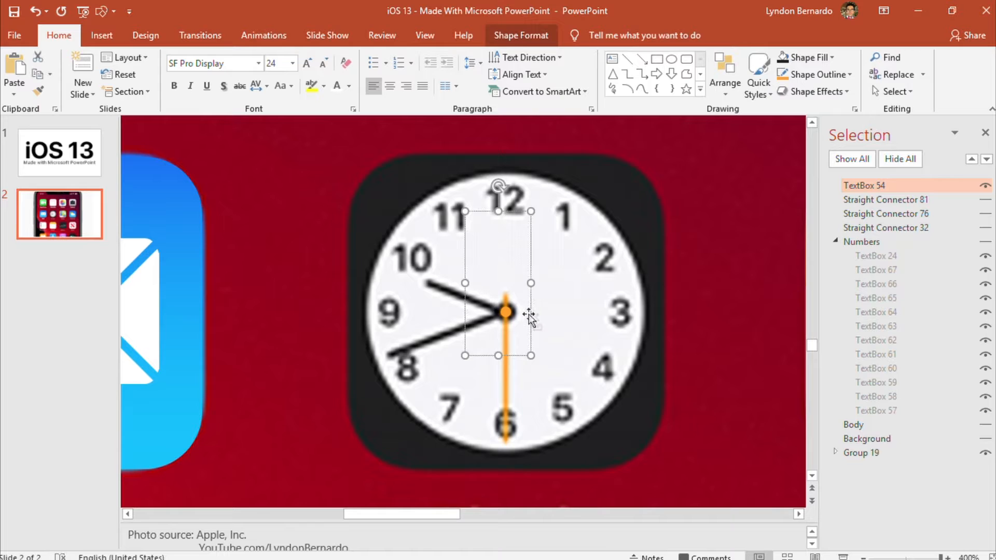
Paste a copy of the orange bullet text box and enlarge the copied bullet to 36 pt.
{"action": "key", "text": "ctrl+v"}
{"action": "left_click", "coordinate": [560, 355]}
{"action": "key", "text": "ctrl+a"}
{"action": "left_click", "coordinate": [306, 56]}
{"action": "left_click", "coordinate": [306, 56]}
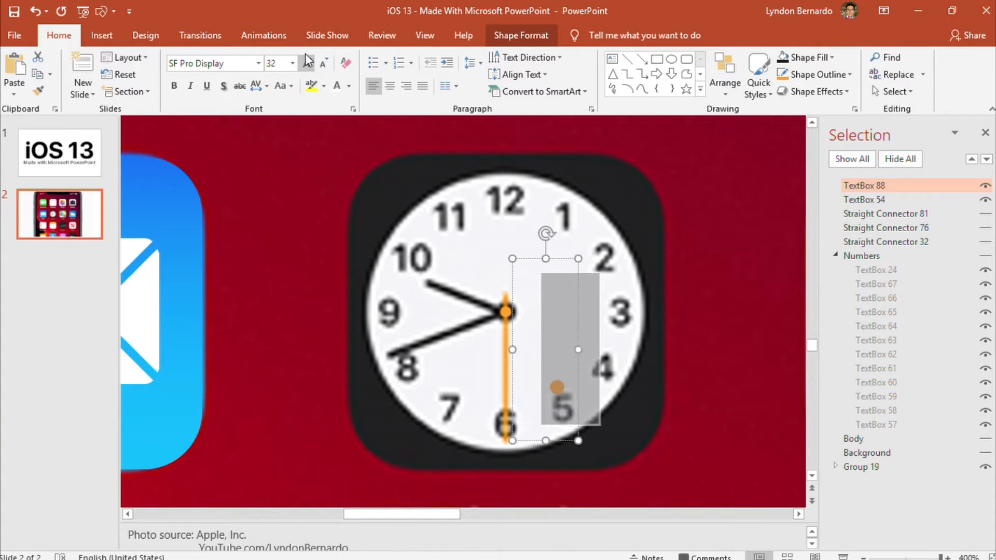
{"action": "left_click", "coordinate": [307, 56]}
Compare the copied bullet with the reference pivot, set it to 45 pt and place it between the pivot and the 3.
{"action": "left_click_drag", "start_coordinate": [558, 259], "coordinate": [597, 246]}
{"action": "double_click", "coordinate": [602, 399]}
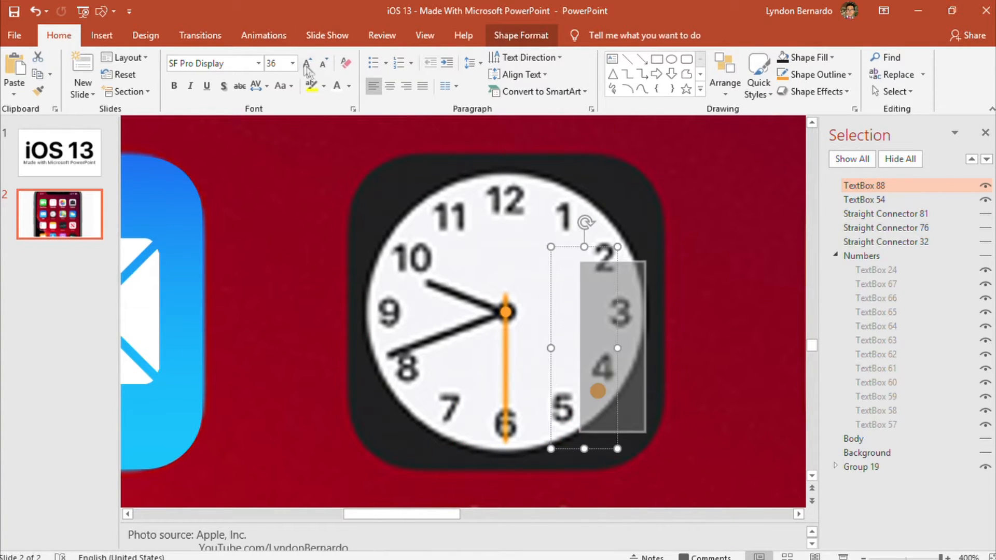
{"action": "left_click", "coordinate": [306, 63]}
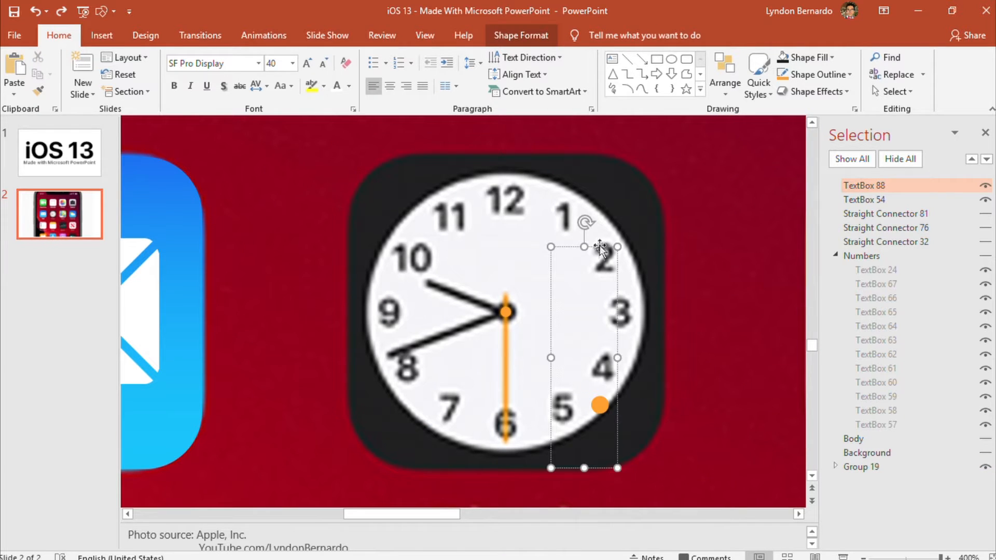
{"action": "left_click_drag", "start_coordinate": [596, 251], "coordinate": [503, 159]}
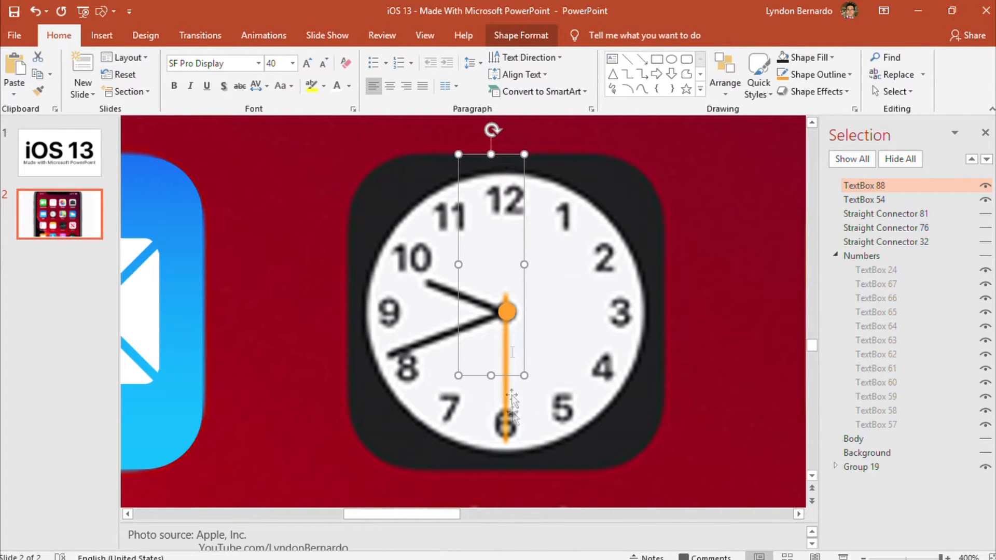
{"action": "double_click", "coordinate": [510, 307]}
{"action": "type", "text": "45"}
{"action": "key", "text": "Return"}
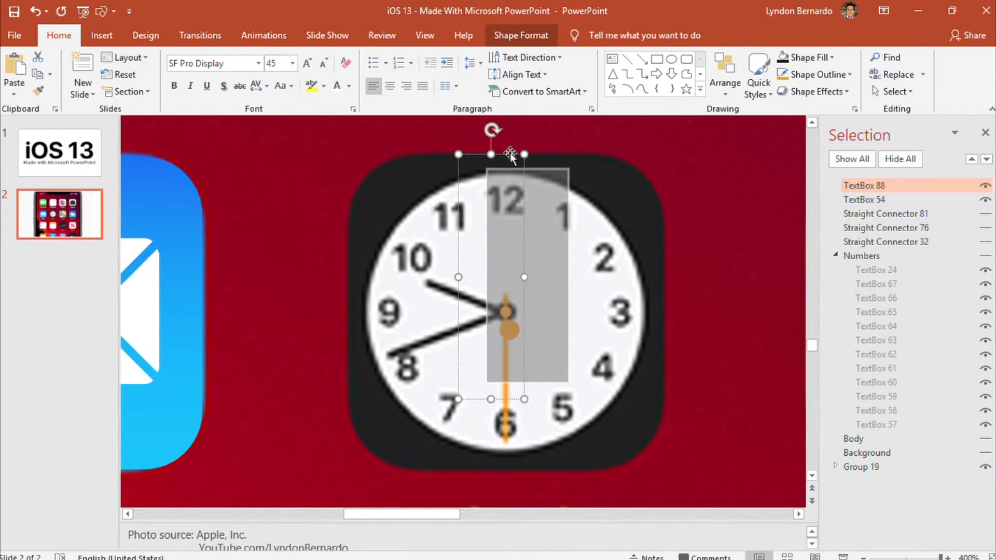
{"action": "mouse_move", "coordinate": [509, 152]}
{"action": "left_mouse_down"}
{"action": "mouse_move", "coordinate": [506, 133]}
{"action": "mouse_move", "coordinate": [568, 153]}
{"action": "left_mouse_up"}
Draw a rectangle about 0.31 by 0.2 inch over the enlarged bullet and give it the solid black style.
{"action": "left_click", "coordinate": [577, 311]}
{"action": "left_click", "coordinate": [101, 35]}
{"action": "left_click", "coordinate": [228, 76]}
{"action": "left_click", "coordinate": [259, 122]}
{"action": "left_click_drag", "start_coordinate": [640, 283], "coordinate": [548, 341]}
{"action": "left_click", "coordinate": [260, 72]}
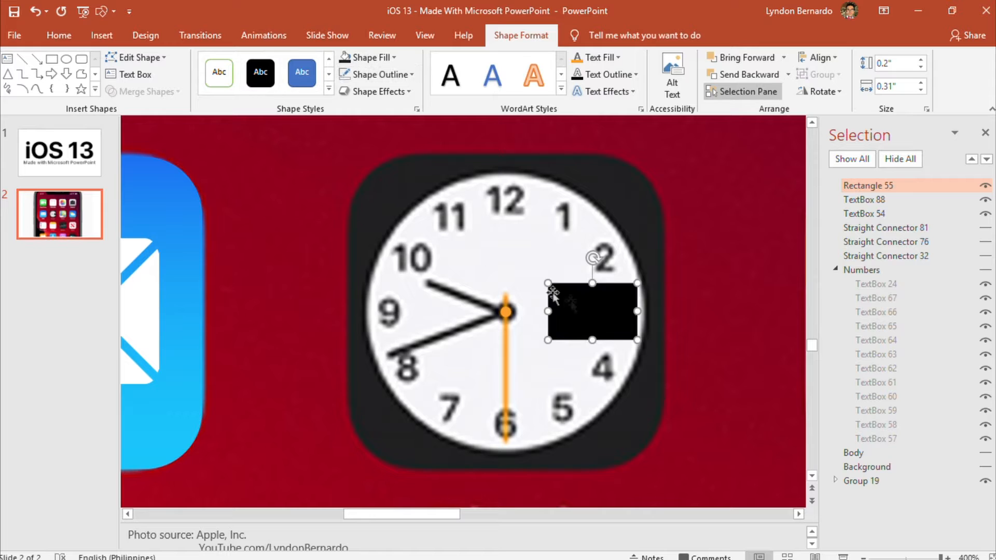
Intersect the black rectangle with the enlarged bullet to make a black circle shape, and shift it slightly towards the pivot.
{"action": "left_click", "coordinate": [572, 250], "text": "shift"}
{"action": "left_click", "coordinate": [137, 178]}
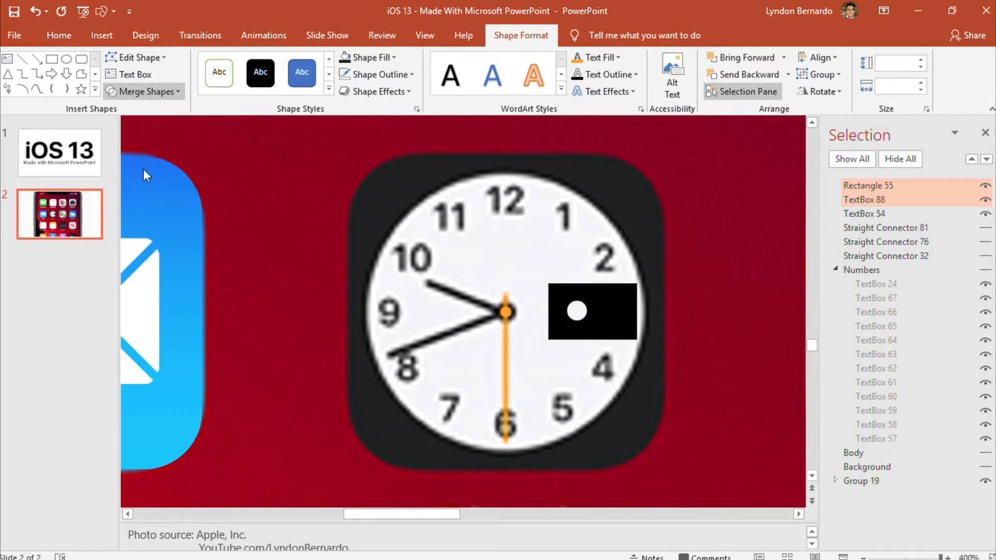
{"action": "mouse_move", "coordinate": [582, 305]}
{"action": "left_mouse_down"}
{"action": "mouse_move", "coordinate": [512, 290]}
{"action": "mouse_move", "coordinate": [564, 301]}
{"action": "left_mouse_up"}
Move the small bullet beside the 3 and draw an orange rectangle about 0.23 by 0.19 inch over it.
{"action": "left_click", "coordinate": [504, 315]}
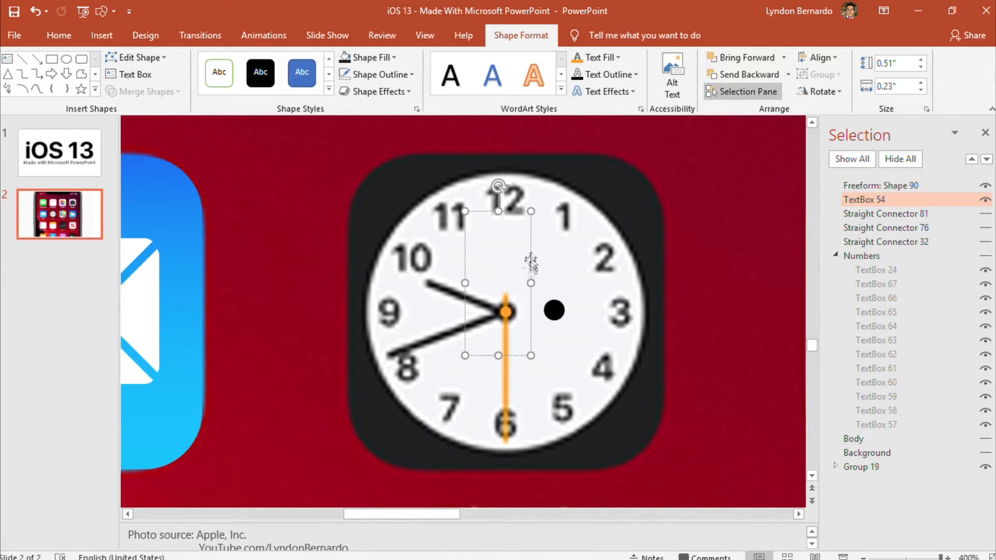
{"action": "mouse_move", "coordinate": [530, 263]}
{"action": "left_mouse_down"}
{"action": "mouse_move", "coordinate": [631, 263]}
{"action": "mouse_move", "coordinate": [598, 345]}
{"action": "mouse_move", "coordinate": [590, 341]}
{"action": "left_mouse_up"}
{"action": "left_click", "coordinate": [103, 36]}
{"action": "left_click", "coordinate": [230, 81]}
{"action": "left_click", "coordinate": [265, 123]}
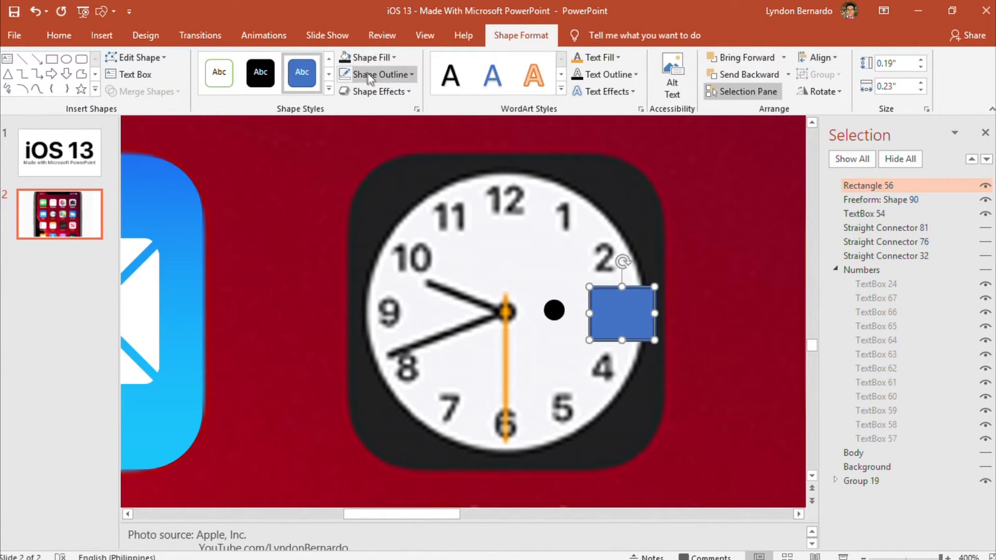
{"action": "left_click", "coordinate": [337, 195]}
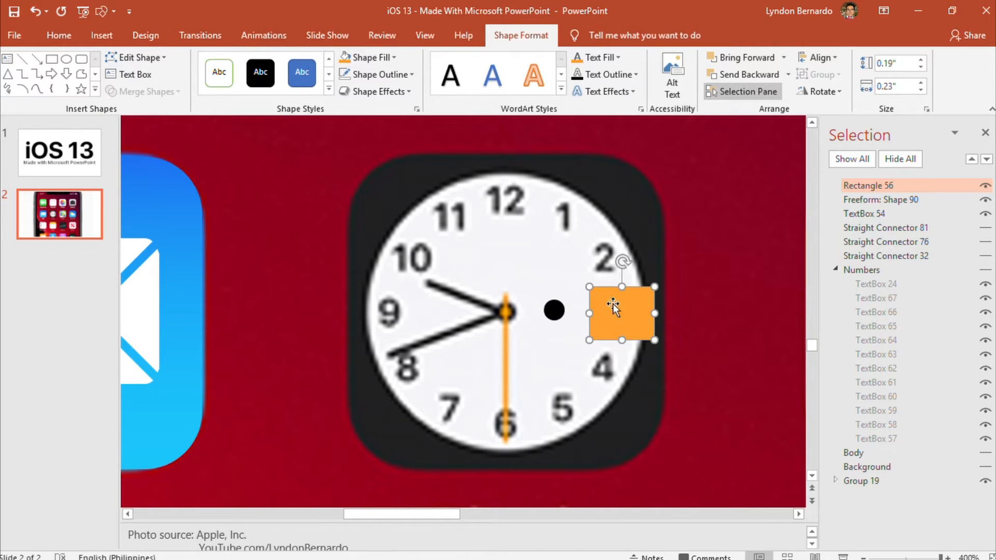
Intersect the orange rectangle with the small bullet to make an orange dot shape.
{"action": "mouse_move", "coordinate": [619, 306]}
{"action": "left_mouse_down"}
{"action": "mouse_move", "coordinate": [641, 302]}
{"action": "mouse_move", "coordinate": [624, 302]}
{"action": "left_mouse_up"}
{"action": "left_click", "coordinate": [586, 303], "text": "shift"}
{"action": "left_click", "coordinate": [143, 92]}
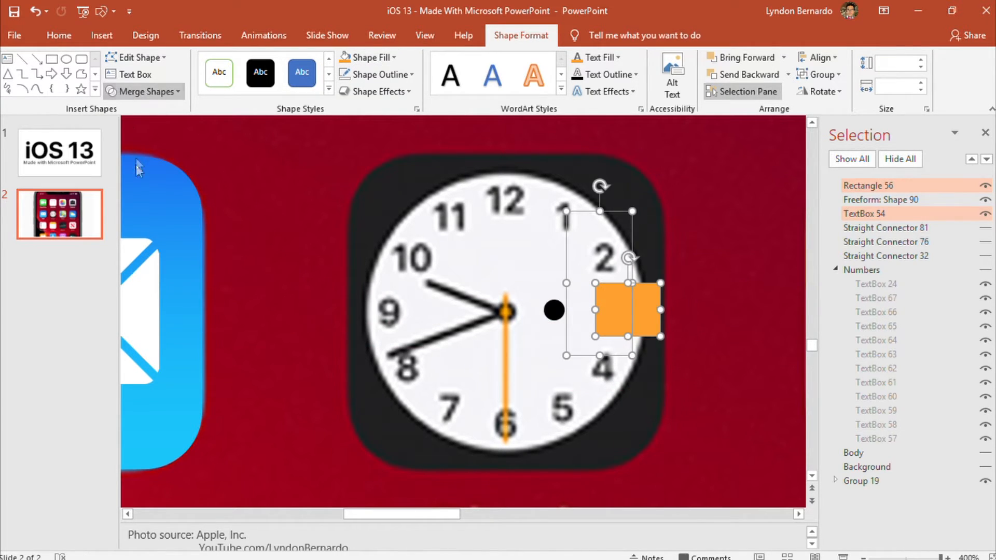
{"action": "left_click", "coordinate": [137, 163]}
Unhide the hour hand line and move the black circle shape onto the reference pivot.
{"action": "left_click", "coordinate": [553, 310]}
{"action": "left_click", "coordinate": [985, 242]}
{"action": "left_click", "coordinate": [557, 313]}
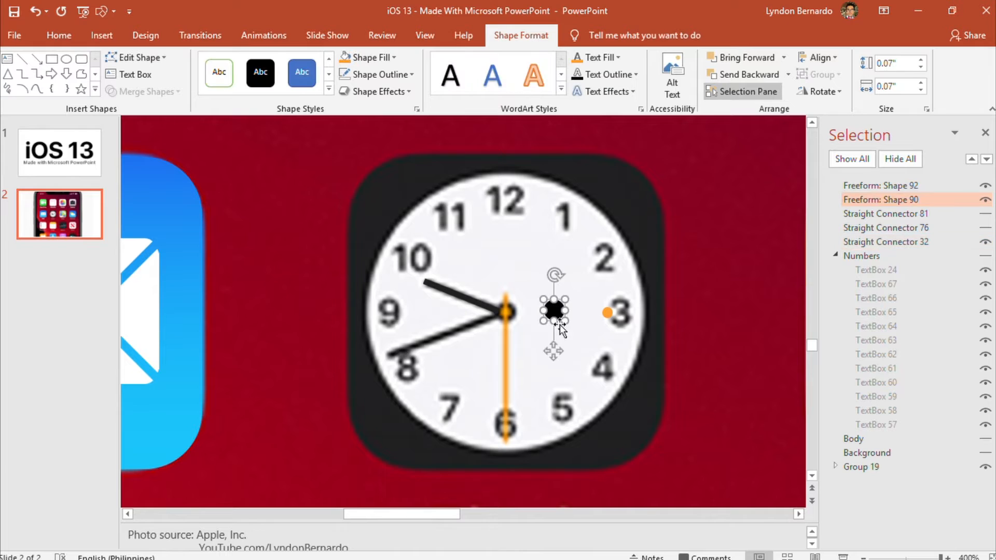
{"action": "left_click_drag", "start_coordinate": [553, 310], "coordinate": [511, 313]}
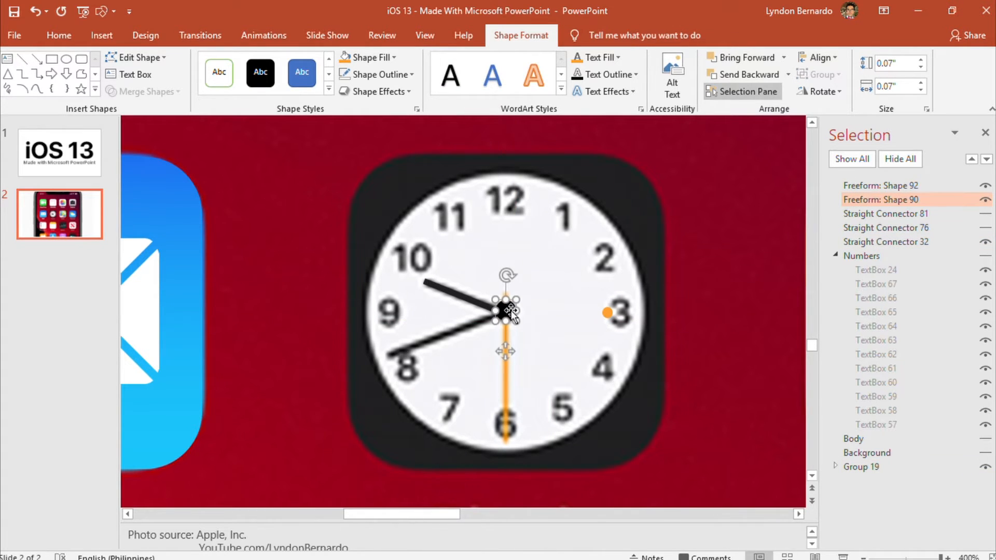
Colour the black circle with the dark tone sampled from the reference minute hand.
{"action": "left_click", "coordinate": [527, 312]}
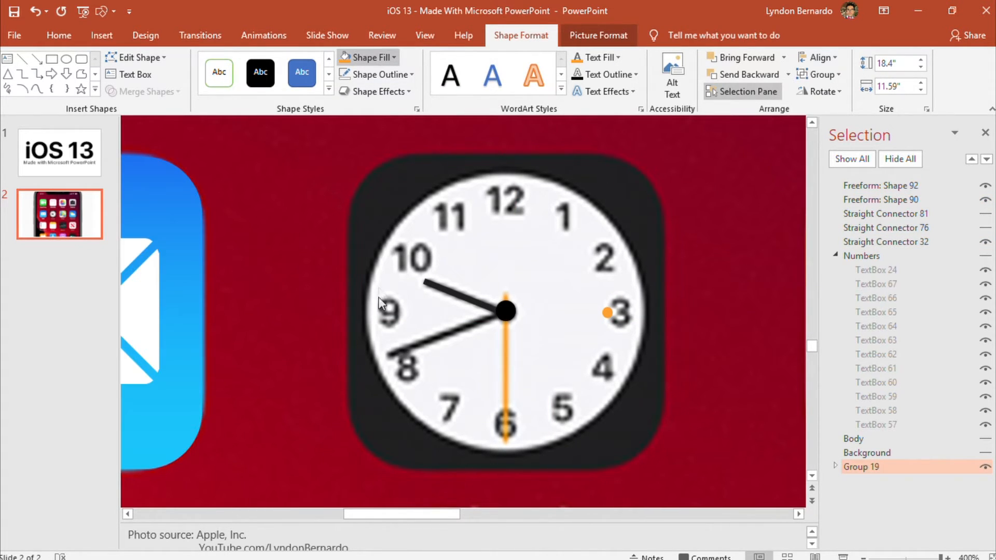
{"action": "left_click", "coordinate": [458, 336]}
{"action": "key", "text": "ctrl+z"}
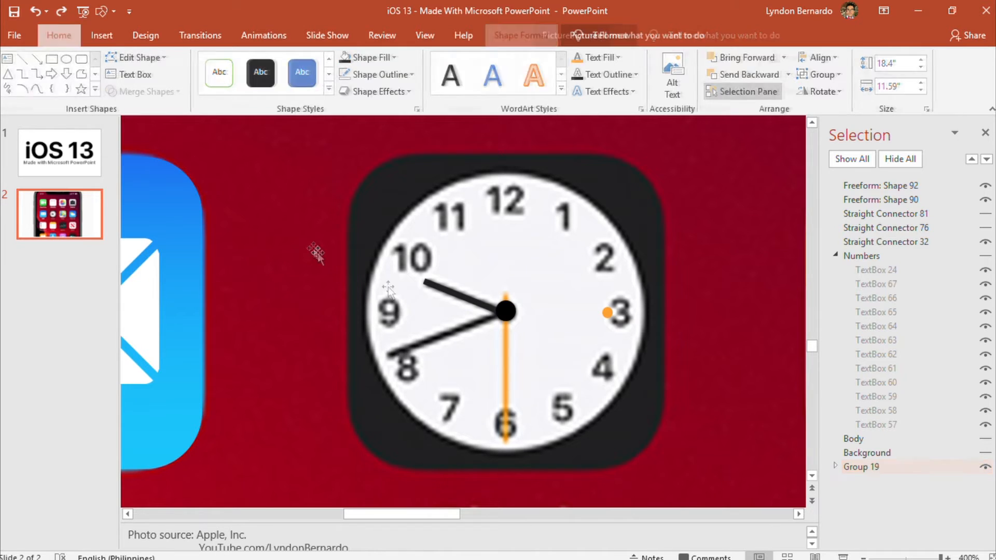
{"action": "left_click", "coordinate": [506, 312]}
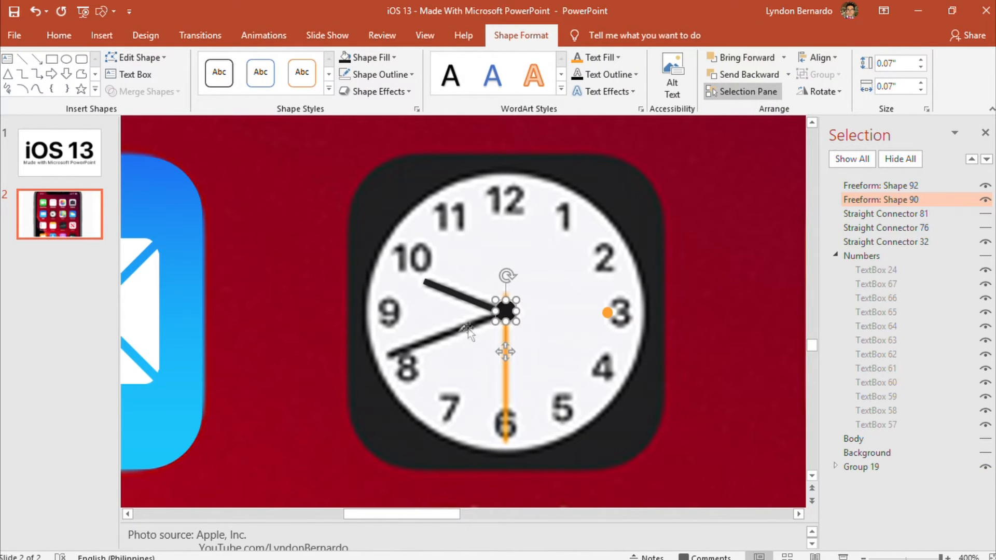
{"action": "left_click", "coordinate": [537, 292]}
Nudge the hour hand line slightly upward and unhide the minute and second hand lines.
{"action": "left_click", "coordinate": [458, 296]}
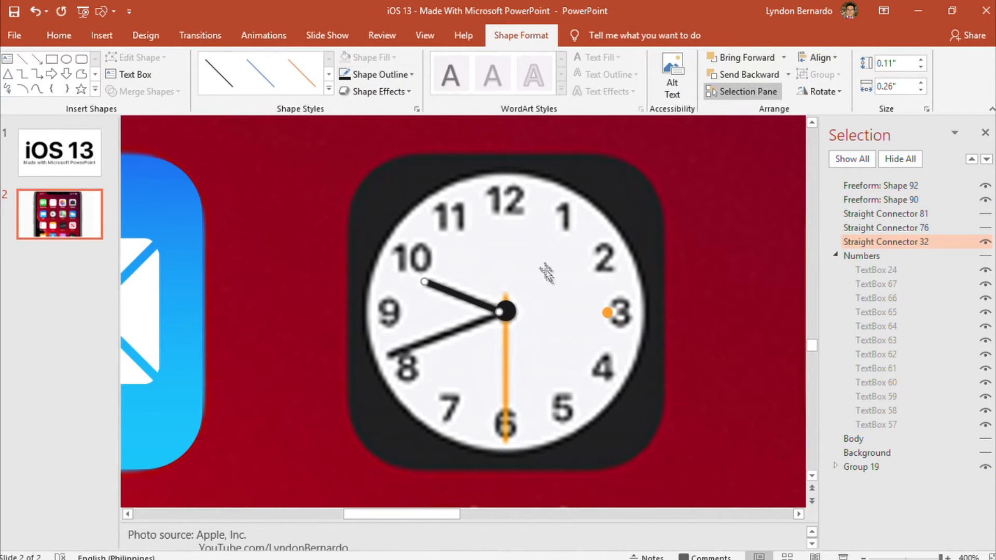
{"action": "left_click", "coordinate": [515, 313]}
{"action": "left_click", "coordinate": [517, 313]}
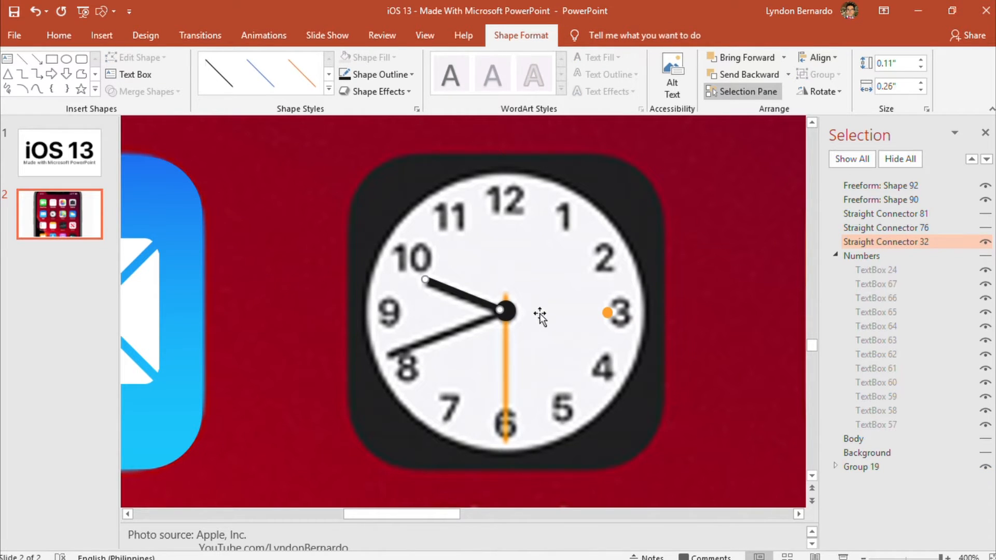
{"action": "left_click", "coordinate": [506, 312]}
{"action": "left_click", "coordinate": [506, 311]}
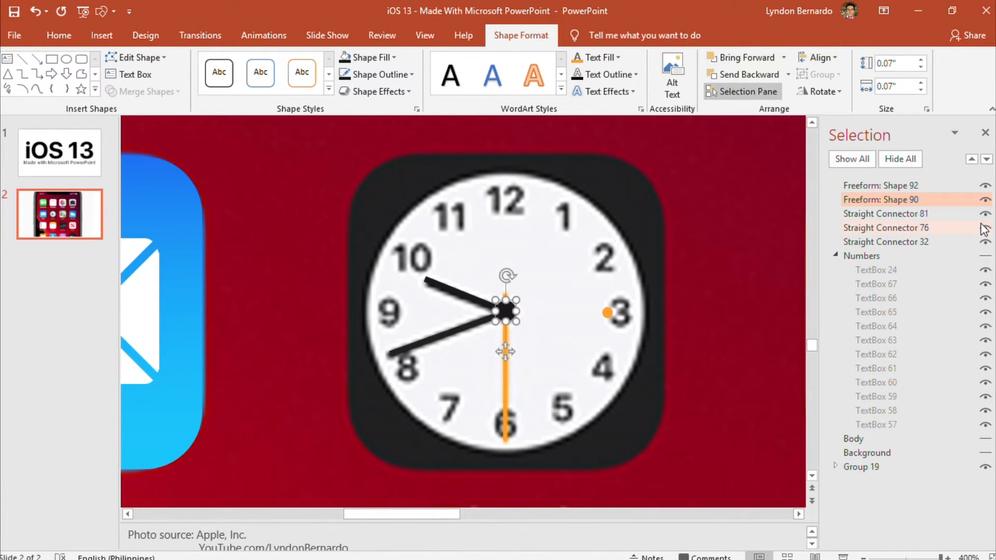
{"action": "left_click", "coordinate": [477, 342]}
Move the orange dot onto the dark centre circle and nudge it until the two are concentric.
{"action": "left_click_drag", "start_coordinate": [612, 313], "coordinate": [505, 349]}
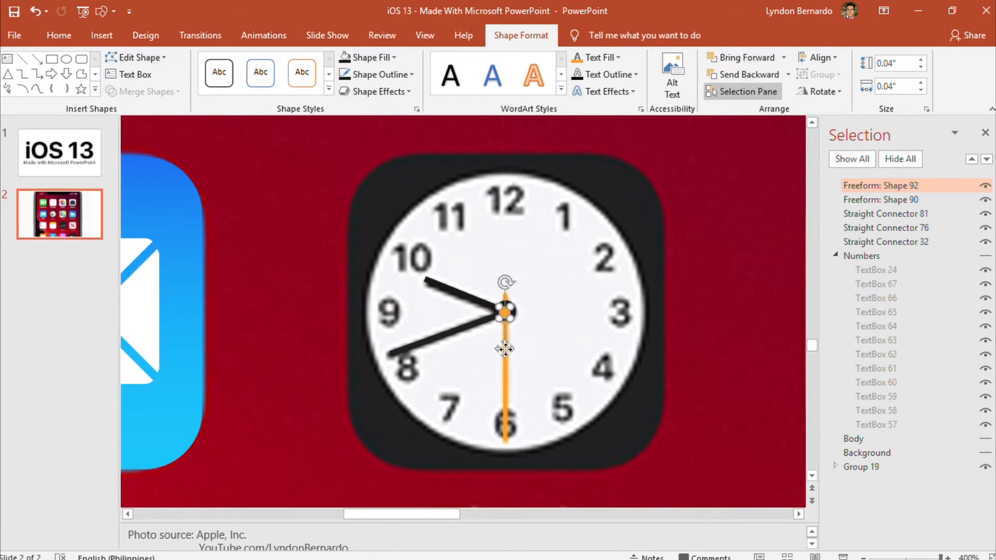
{"action": "left_click", "coordinate": [529, 334]}
{"action": "left_click", "coordinate": [505, 313]}
{"action": "key", "text": "ctrl+Up"}
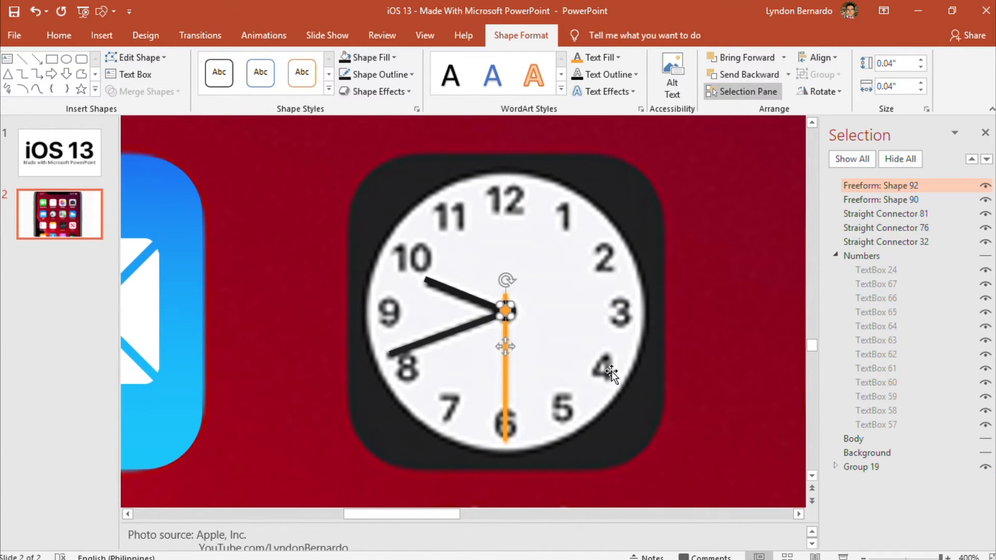
{"action": "left_click", "coordinate": [641, 340]}
{"action": "left_click", "coordinate": [506, 311]}
{"action": "left_click", "coordinate": [712, 329]}
{"action": "left_click", "coordinate": [504, 312]}
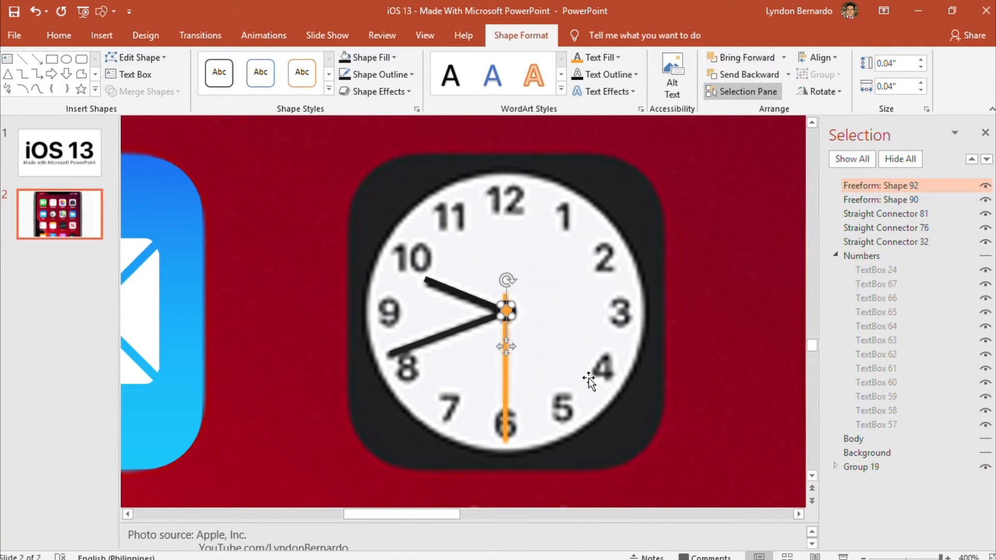
Identify the hand layers and bring the orange second hand line to the front of the stacking order.
{"action": "left_click", "coordinate": [588, 379]}
{"action": "left_click", "coordinate": [898, 199]}
{"action": "left_click", "coordinate": [904, 225]}
{"action": "left_click", "coordinate": [904, 240]}
{"action": "left_click", "coordinate": [885, 198]}
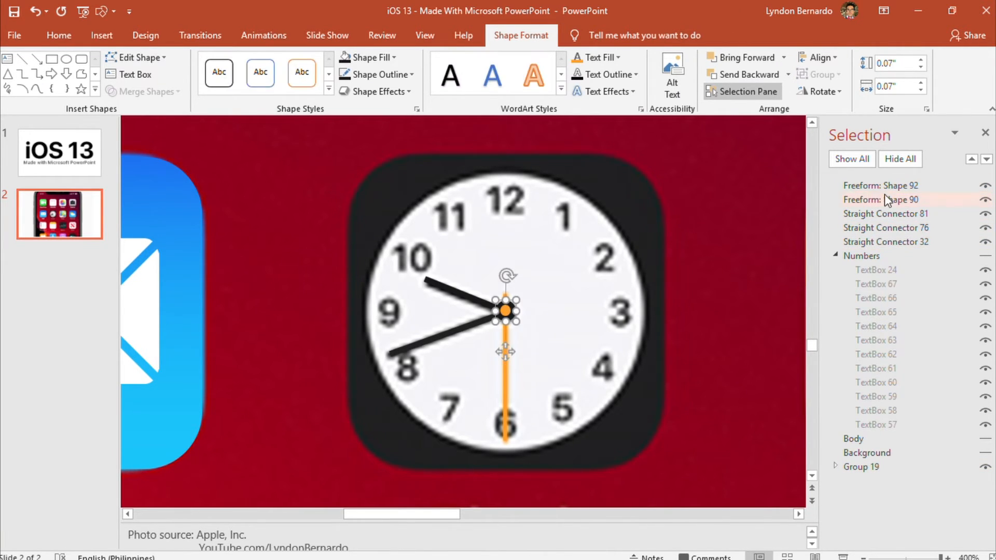
{"action": "left_click_drag", "start_coordinate": [885, 213], "coordinate": [875, 176]}
{"action": "left_click", "coordinate": [574, 236]}
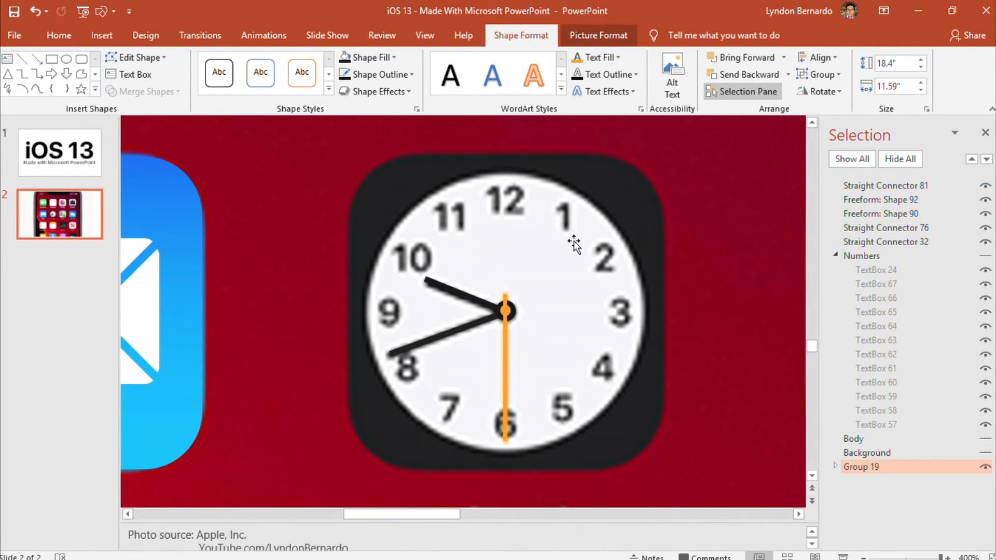
Unhide the numerals and the clock face, and give the face a black outline.
{"action": "left_click", "coordinate": [981, 257]}
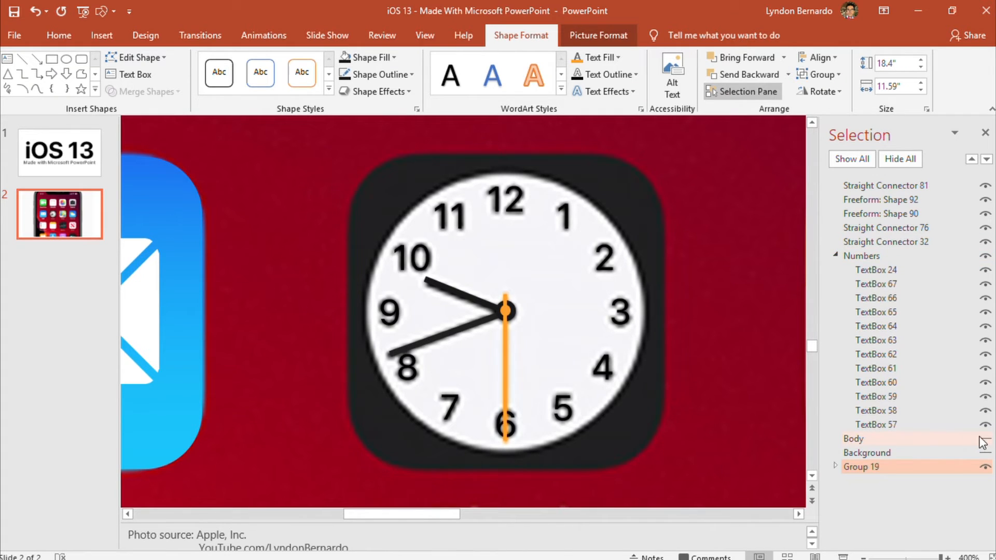
{"action": "left_click", "coordinate": [569, 241]}
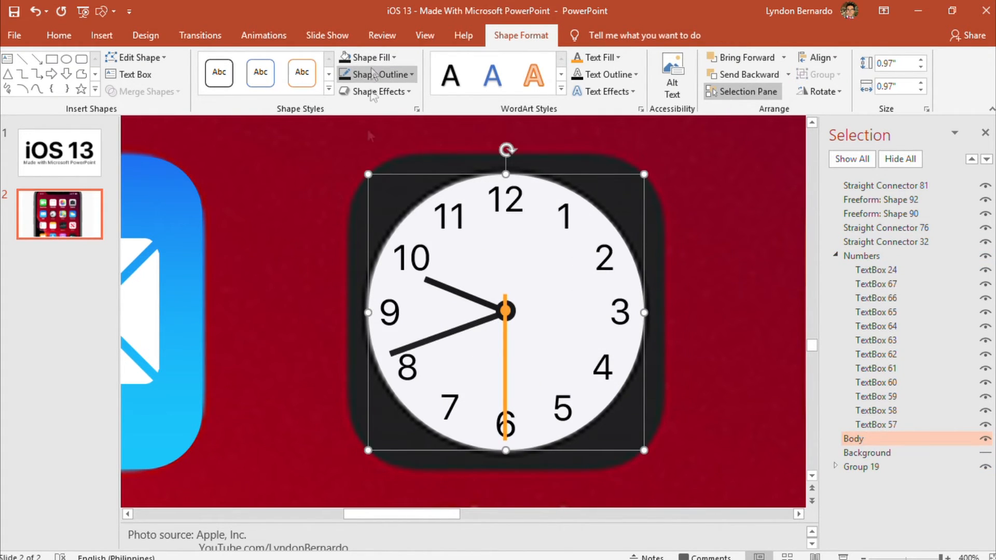
{"action": "left_click", "coordinate": [349, 217]}
Enlarge the clock face slightly to fit the reference dial and unhide the icon's background.
{"action": "mouse_move", "coordinate": [646, 450]}
{"action": "left_mouse_down"}
{"action": "mouse_move", "coordinate": [660, 463]}
{"action": "mouse_move", "coordinate": [648, 452]}
{"action": "left_mouse_up"}
{"action": "left_click_drag", "start_coordinate": [368, 174], "coordinate": [365, 171]}
{"action": "left_click", "coordinate": [673, 258]}
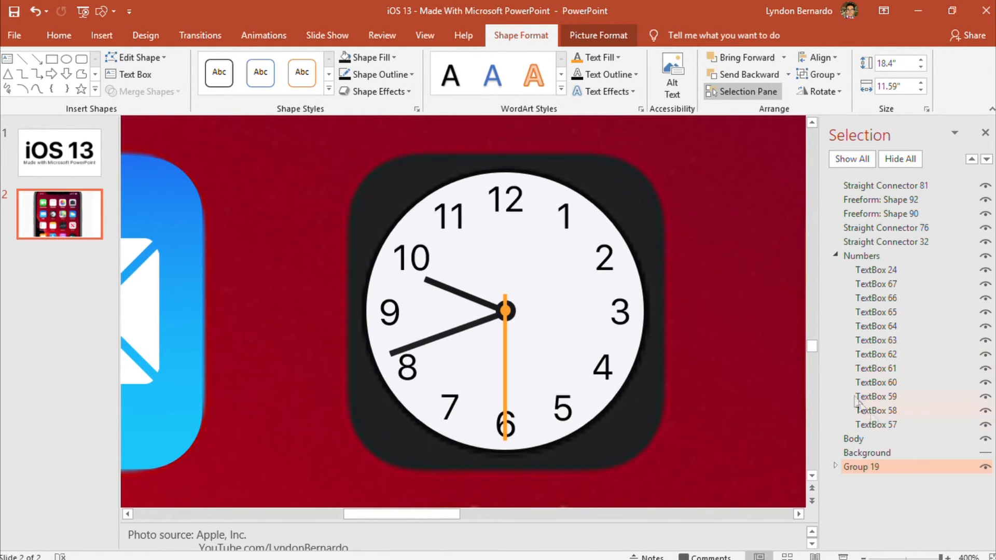
{"action": "left_click", "coordinate": [984, 453]}
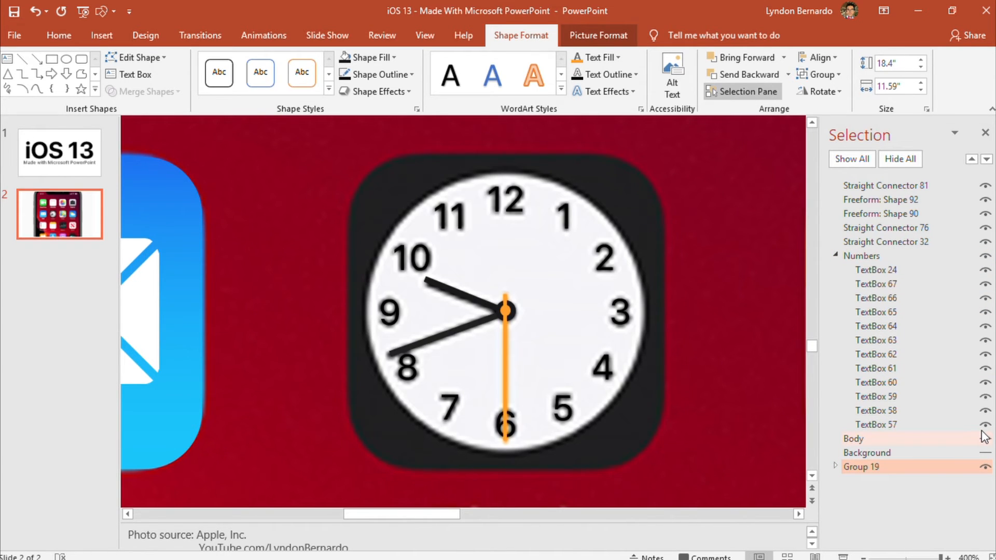
Insert a text box reading "Clock" over the reference label below the icon and set its font to SF Pro Text.
{"action": "scroll", "coordinate": [701, 264], "scroll_direction": "down", "scroll_amount": 3}
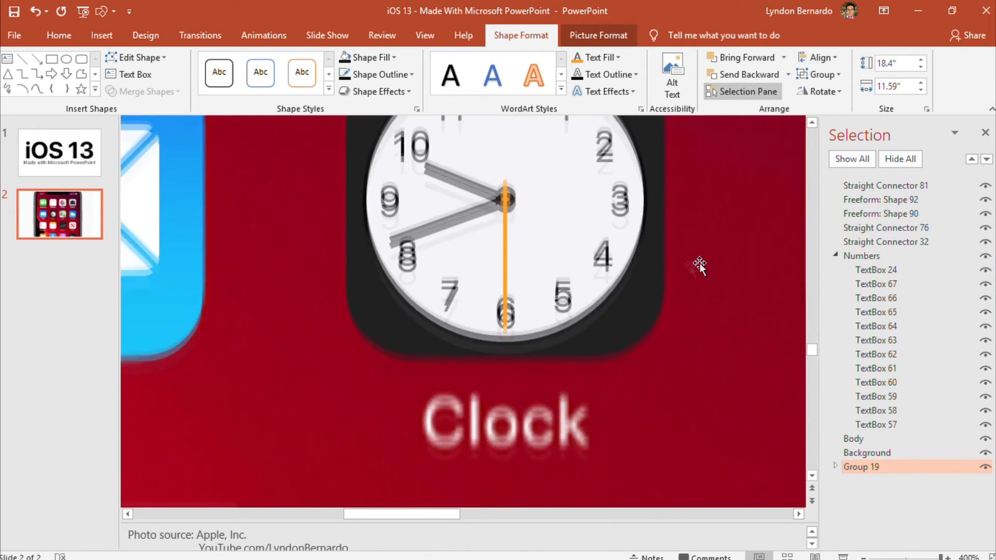
{"action": "left_click", "coordinate": [102, 35]}
{"action": "left_click", "coordinate": [662, 76]}
{"action": "left_click_drag", "start_coordinate": [389, 358], "coordinate": [635, 473]}
{"action": "type", "text": "Clock"}
{"action": "key", "text": "ctrl+a"}
{"action": "left_click", "coordinate": [243, 62]}
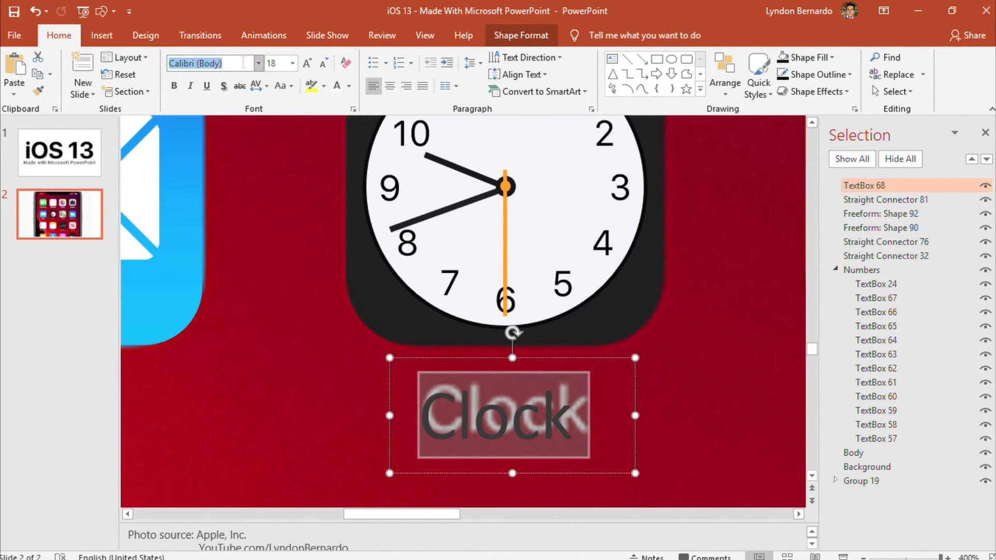
{"action": "type", "text": "SF Pro Text"}
{"action": "key", "text": "Return"}
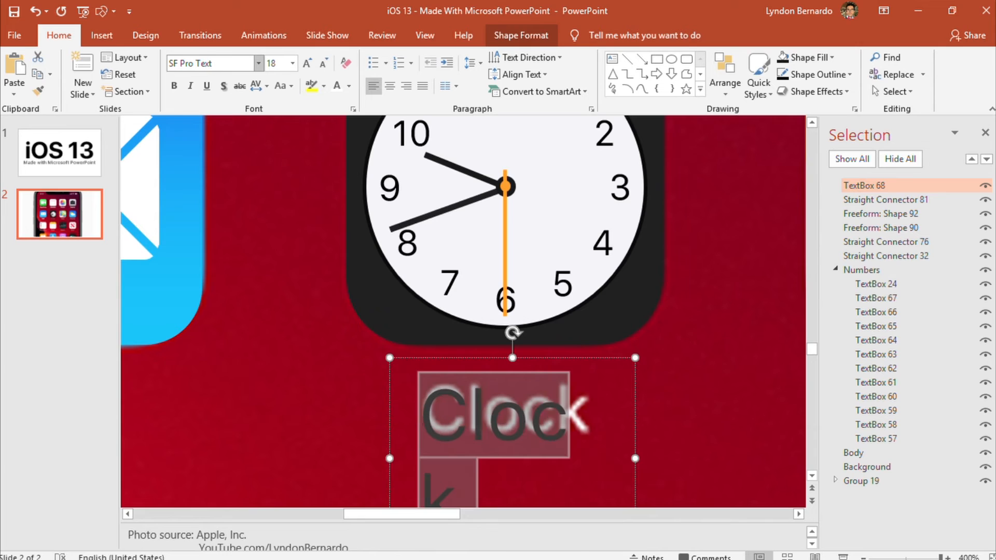
Widen the Clock label's text box and set its text to 16 pt white.
{"action": "left_click_drag", "start_coordinate": [635, 458], "coordinate": [689, 458]}
{"action": "left_click", "coordinate": [323, 63]}
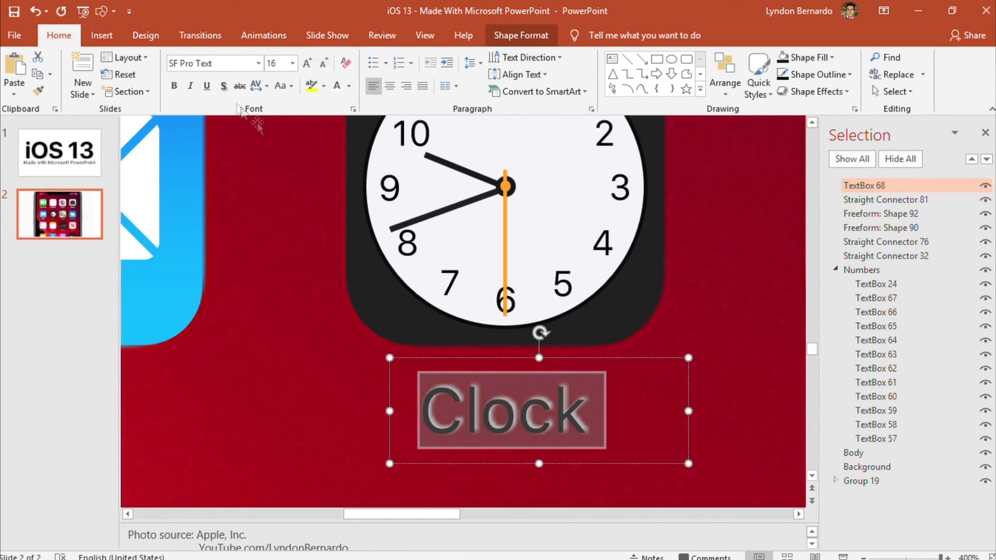
{"action": "left_click", "coordinate": [598, 358]}
Nudge the Clock label onto the reference word and close the Selection pane.
{"action": "key", "text": "ctrl+Right"}
{"action": "key", "text": "ctrl+Up"}
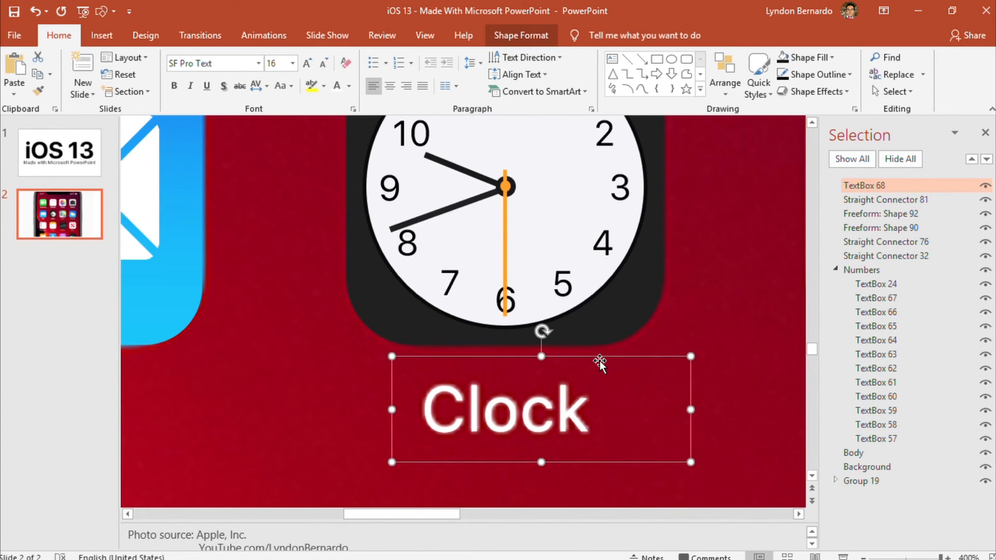
{"action": "key", "text": "ctrl+Right"}
{"action": "left_click", "coordinate": [986, 133]}
{"action": "scroll", "coordinate": [810, 360], "scroll_direction": "up", "scroll_amount": 3}
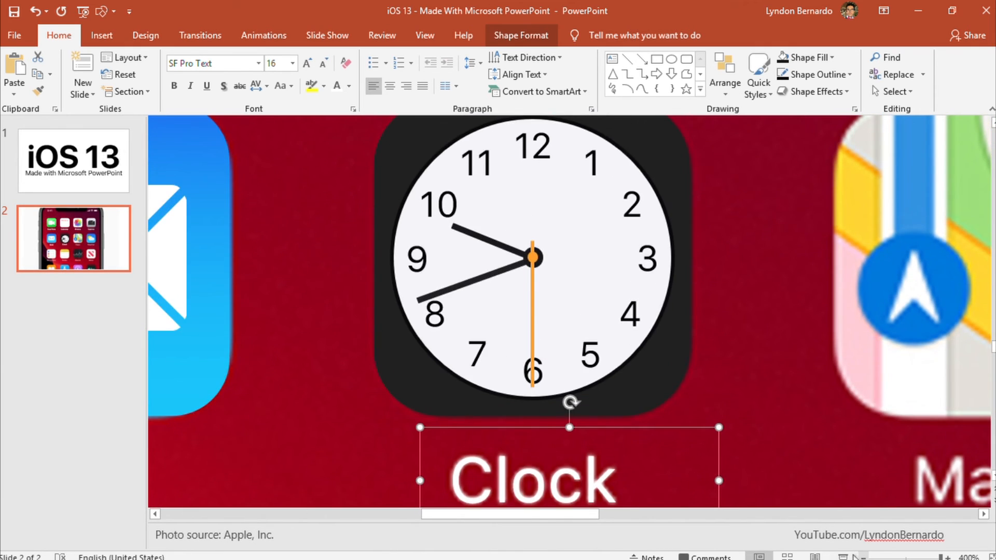